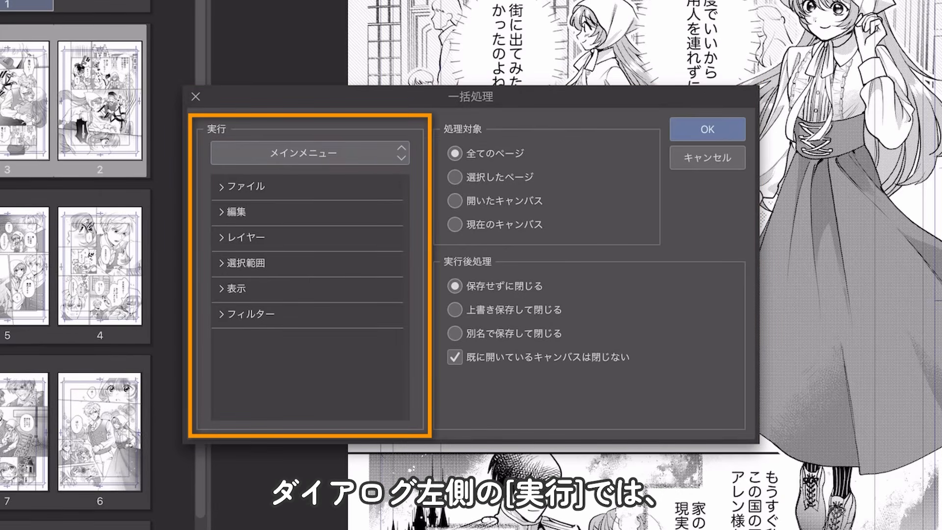
Step: Set the batch process to draw its operation from オートアクション
click(310, 153)
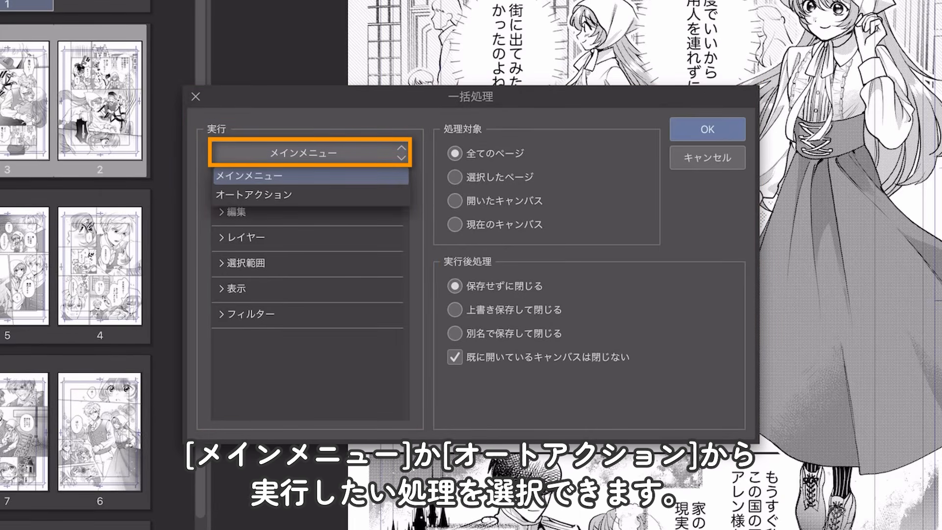
click(310, 195)
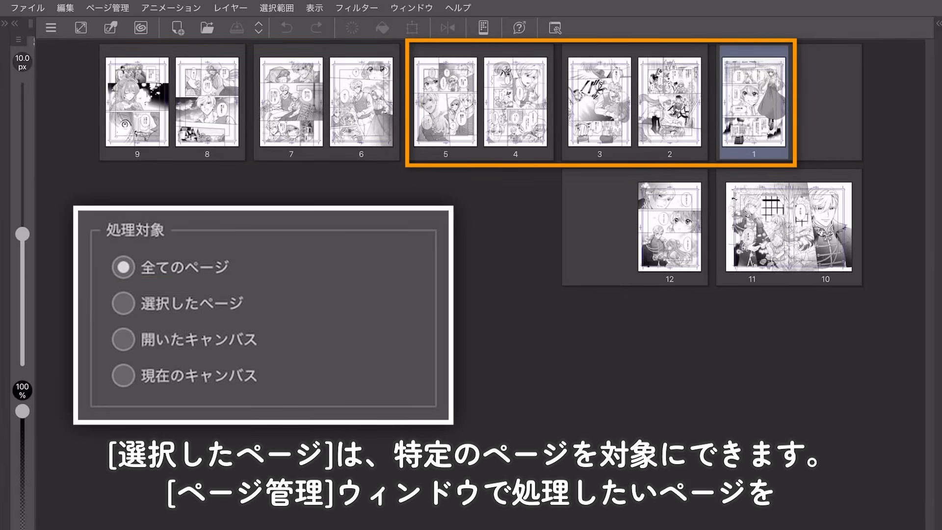
Step: Select pages 1 to 5 in the page manager, and view the open canvases of pages 2 and 3
shift+click(446, 102)
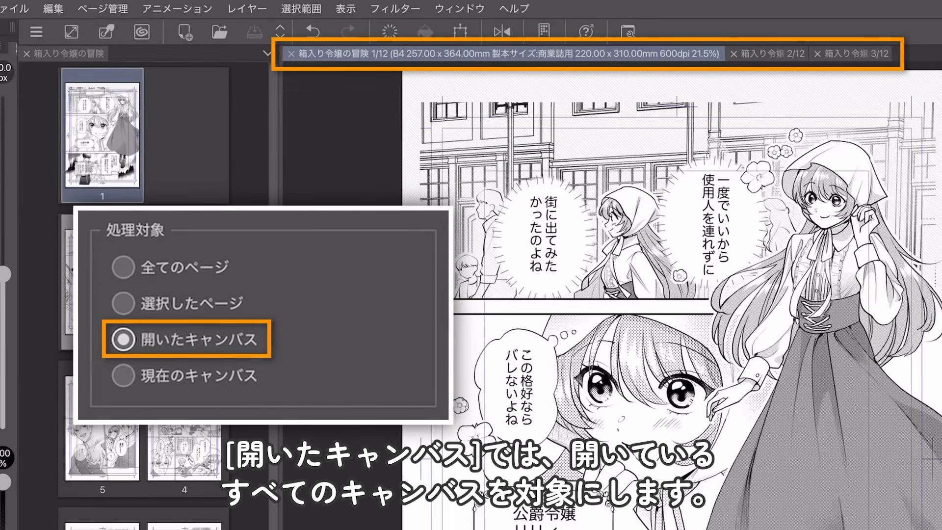
click(768, 53)
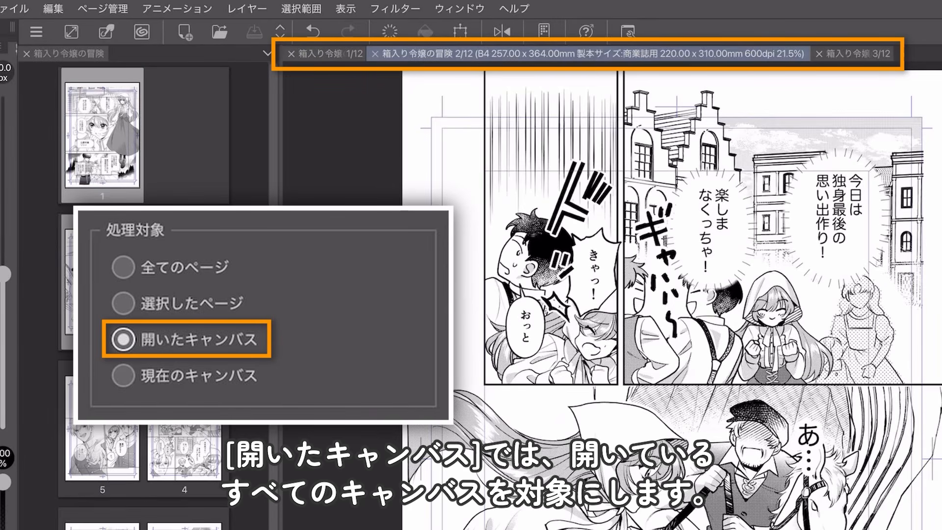
click(854, 54)
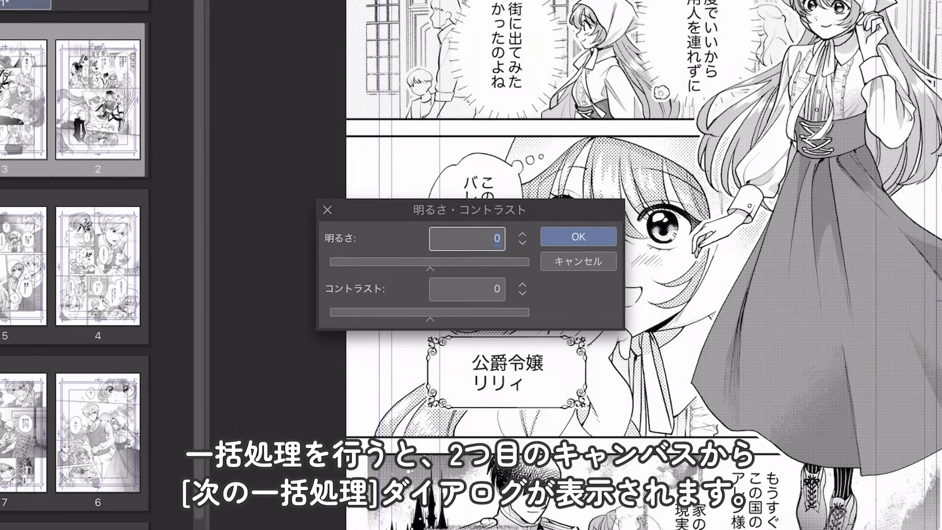
Step: Increase the brightness and contrast of the first page and apply the correction
drag(454, 262, 460, 262)
drag(431, 313, 460, 312)
click(578, 237)
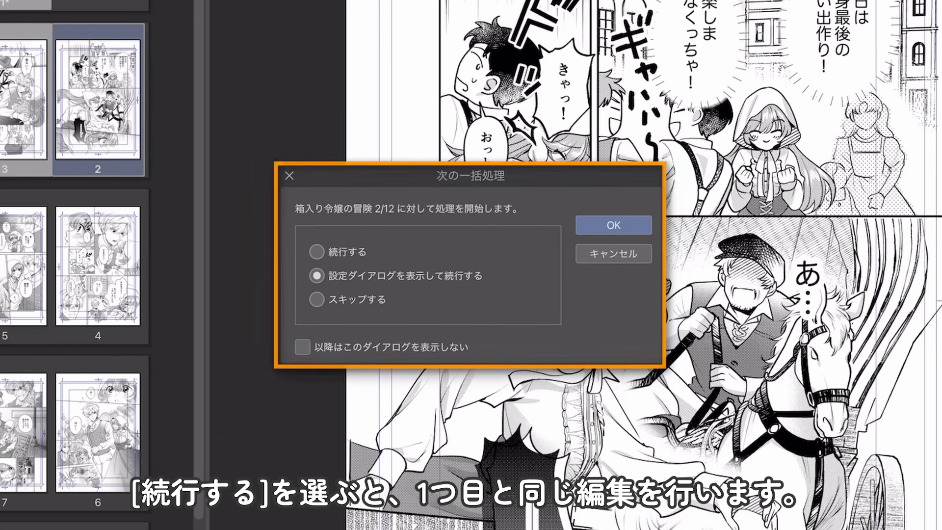
Step: Continue the batch on page 2 with the same edit (続行する) and on page 3 with 設定ダイアログを表示して続行する
click(317, 252)
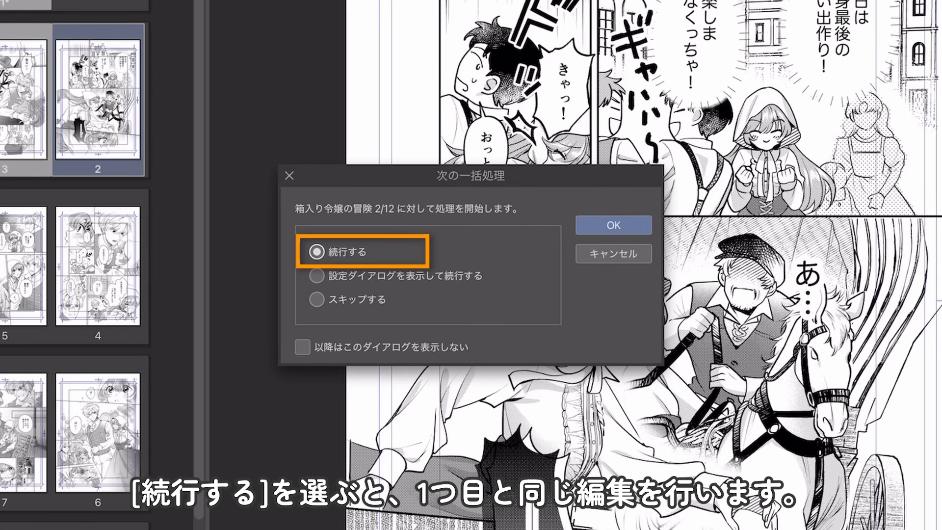
click(613, 225)
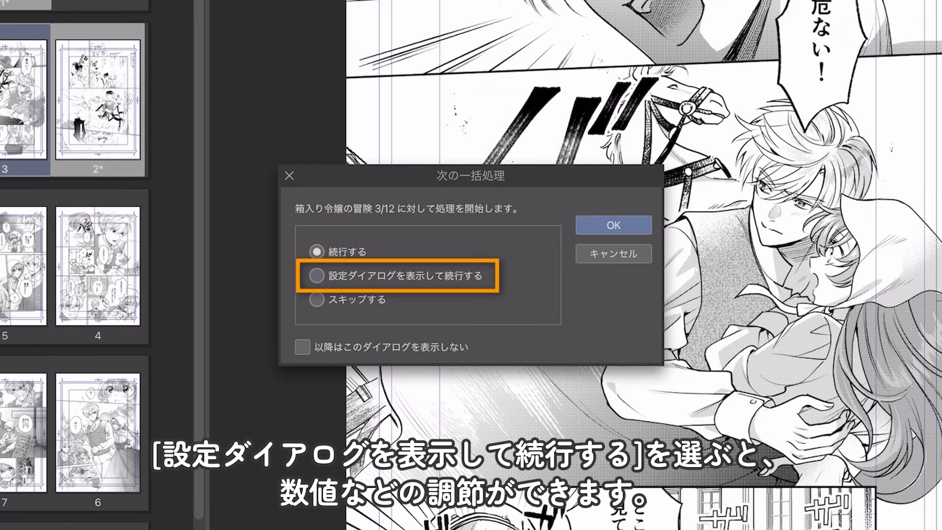
click(317, 275)
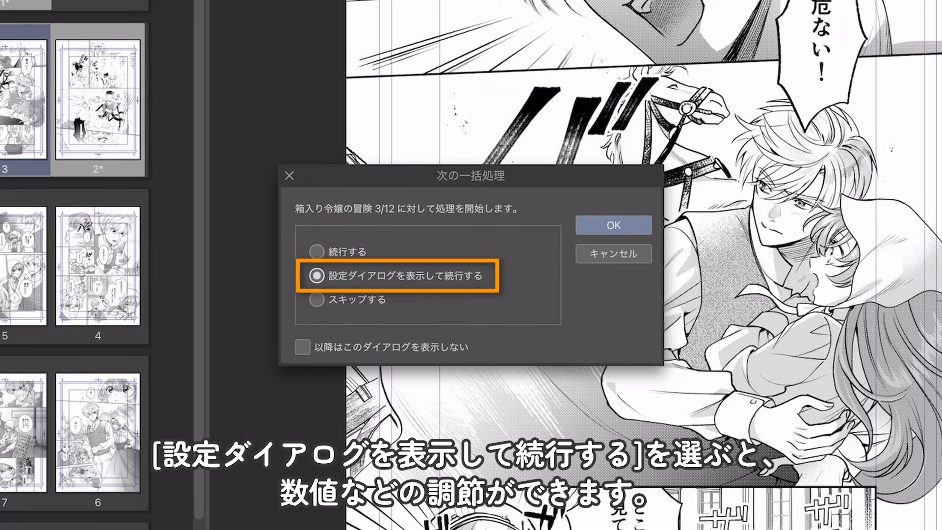
click(613, 225)
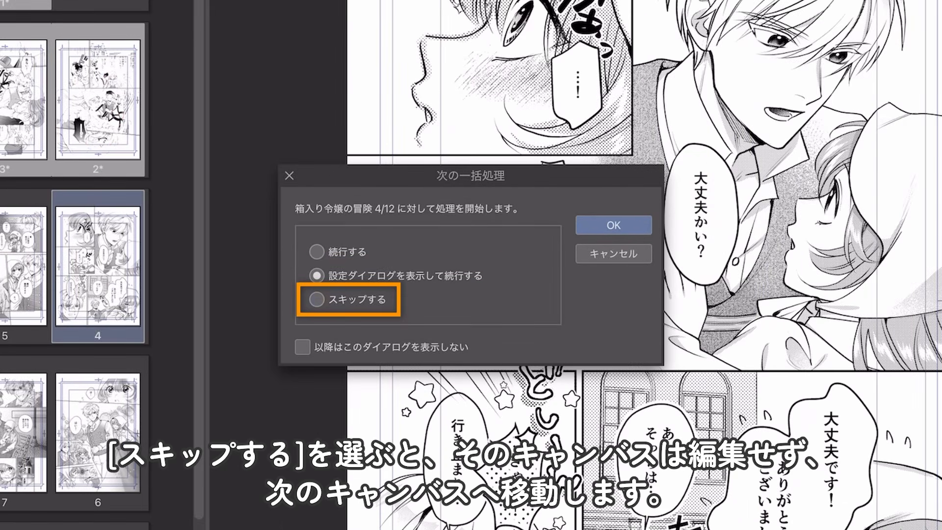
Step: Skip page 4, and for page 5 choose 設定ダイアログを表示して続行する with 以降はこのダイアログを表示しない enabled
click(317, 299)
click(613, 225)
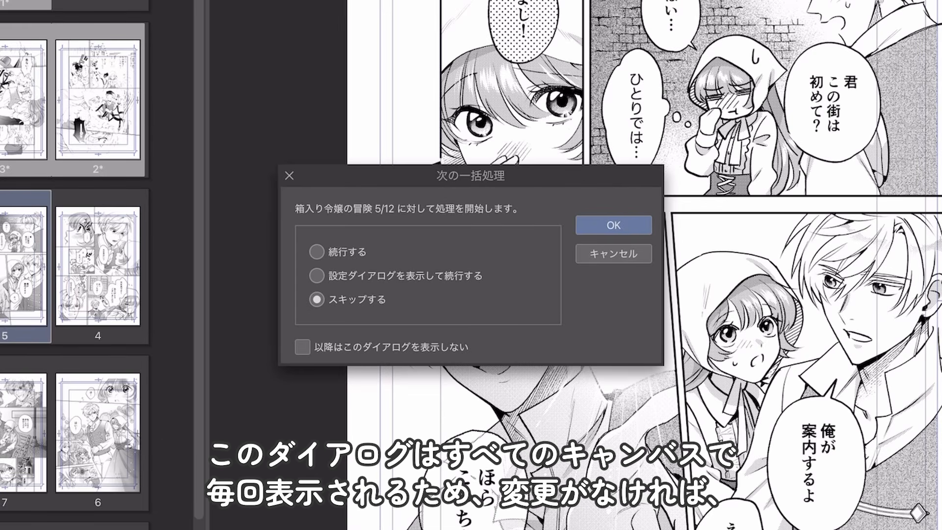
click(317, 276)
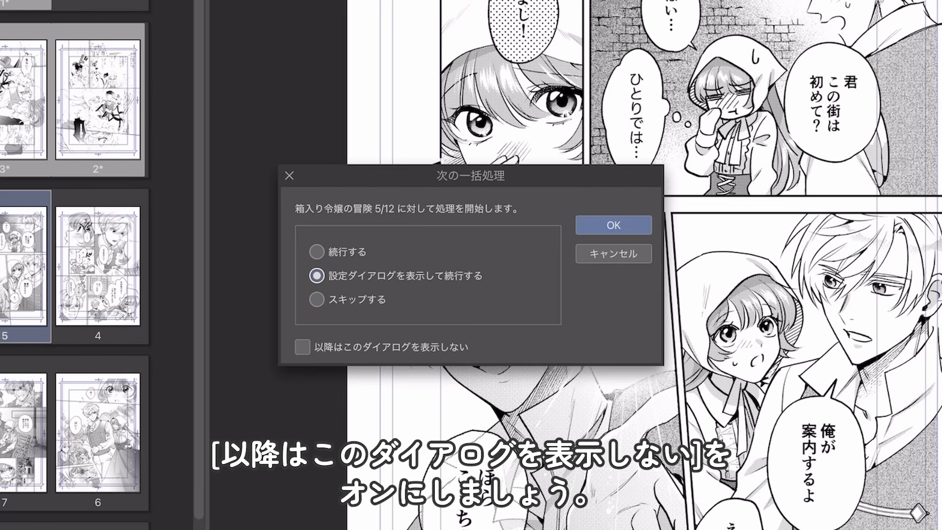
click(303, 347)
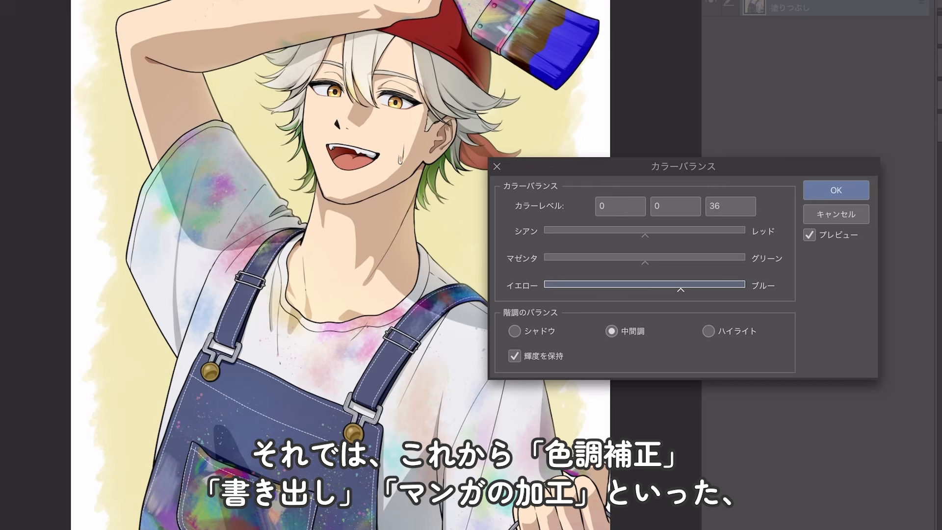
Step: Adjust the illustration's colour balance towards cyan, and towards blue in the highlights
drag(645, 236, 622, 236)
click(709, 331)
drag(645, 290, 677, 290)
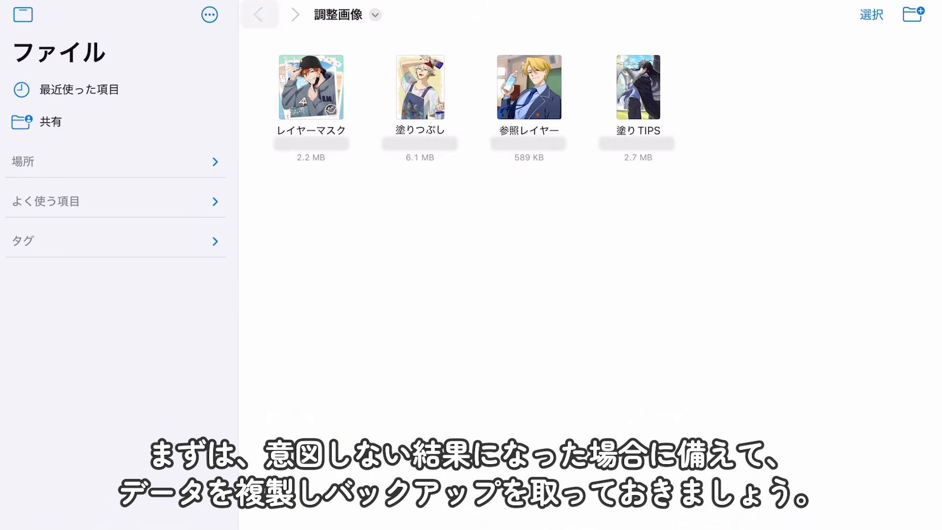
Step: Go back to the 一括処理 folder and duplicate the 調整画像 folder as a backup
click(259, 15)
right_click(311, 94)
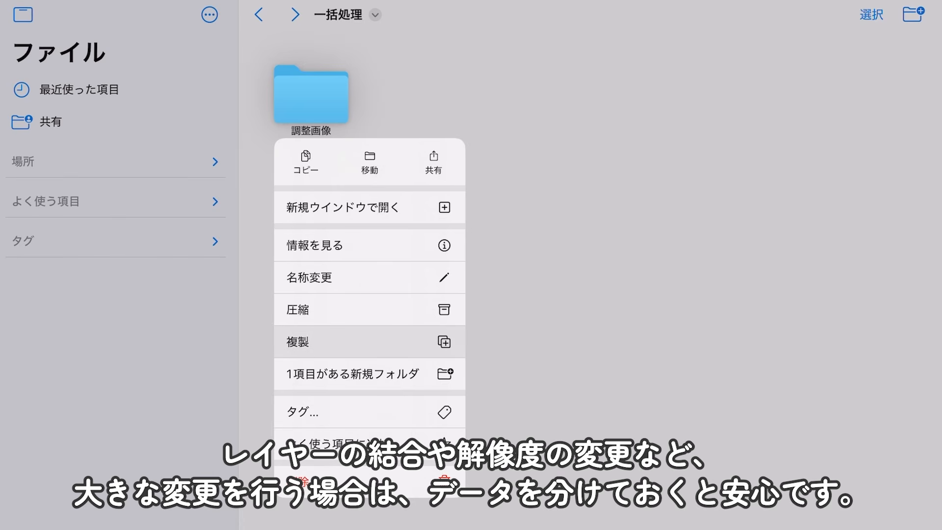
click(370, 342)
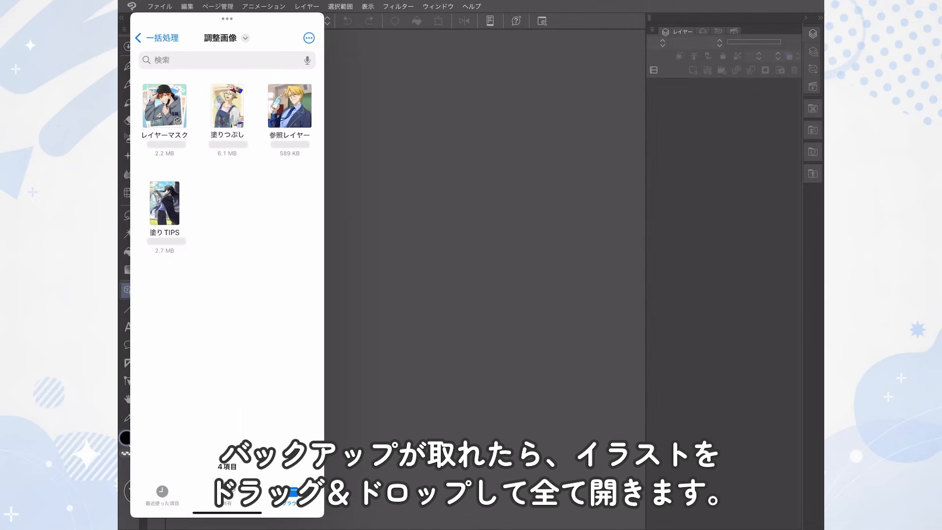
Step: Select the images レイヤーマスク, 塗りつぶし, 参照レイヤー and 塗りTIPS and open them all as canvases in Clip Studio Paint
click(308, 38)
click(214, 60)
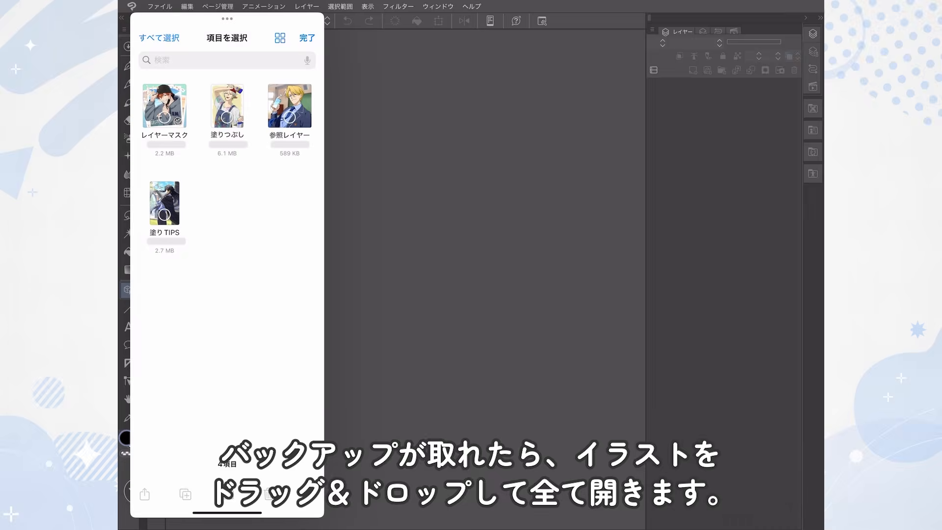
click(164, 105)
click(226, 105)
click(290, 106)
click(164, 203)
drag(227, 105, 432, 128)
Step: End the file selection and close the Slide Over file window
click(307, 38)
click(227, 19)
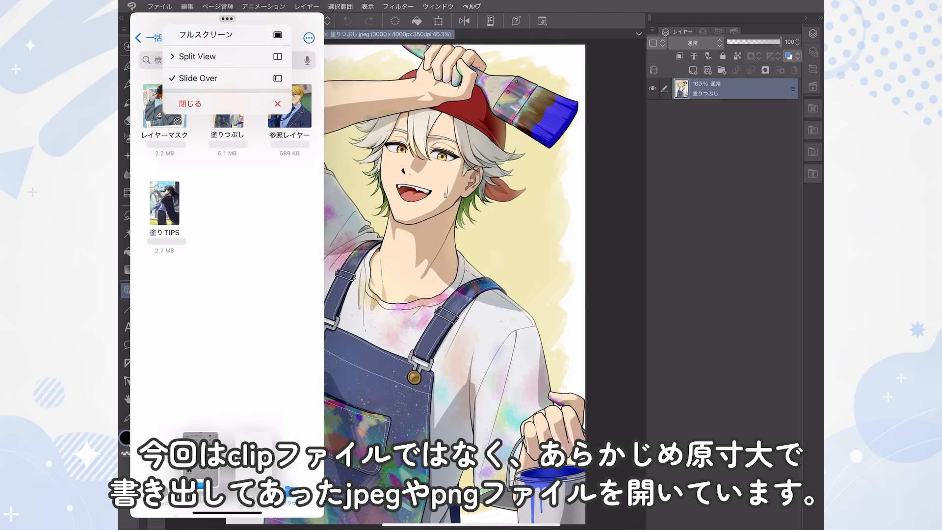
click(225, 103)
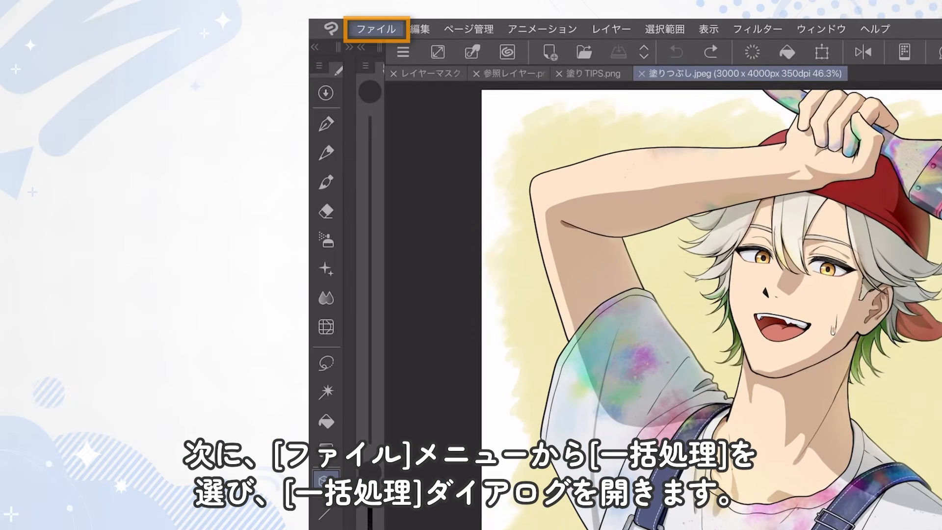
Step: Start a batch process (一括処理) and choose カラーバランス from the 色調補正 corrections under 編集 as its operation
click(160, 7)
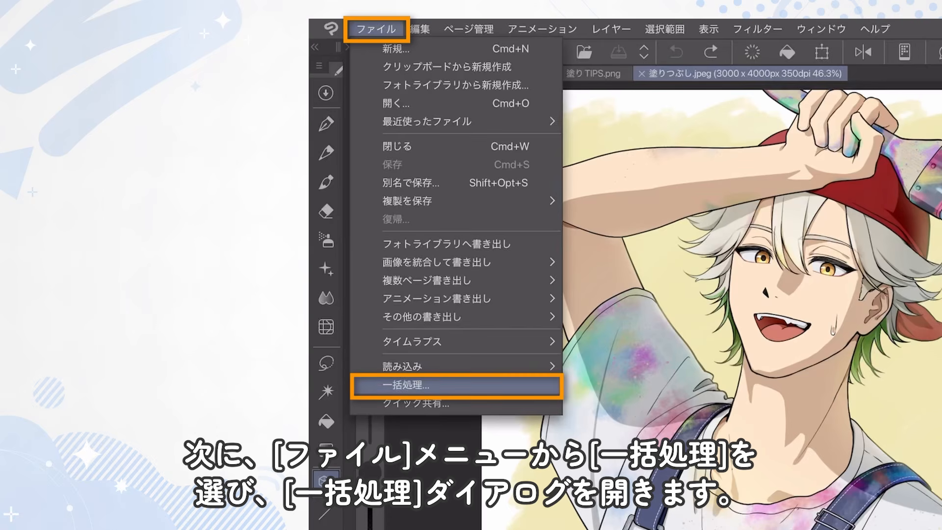
click(407, 385)
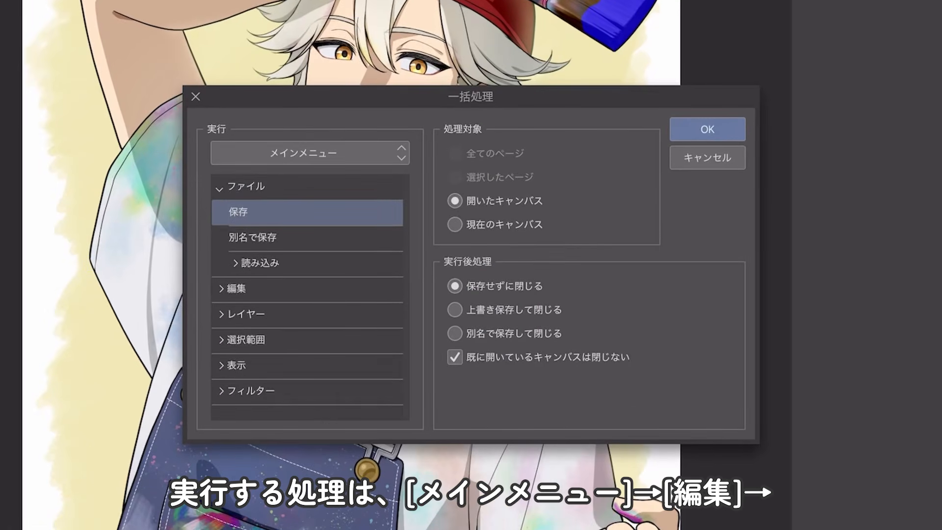
click(295, 208)
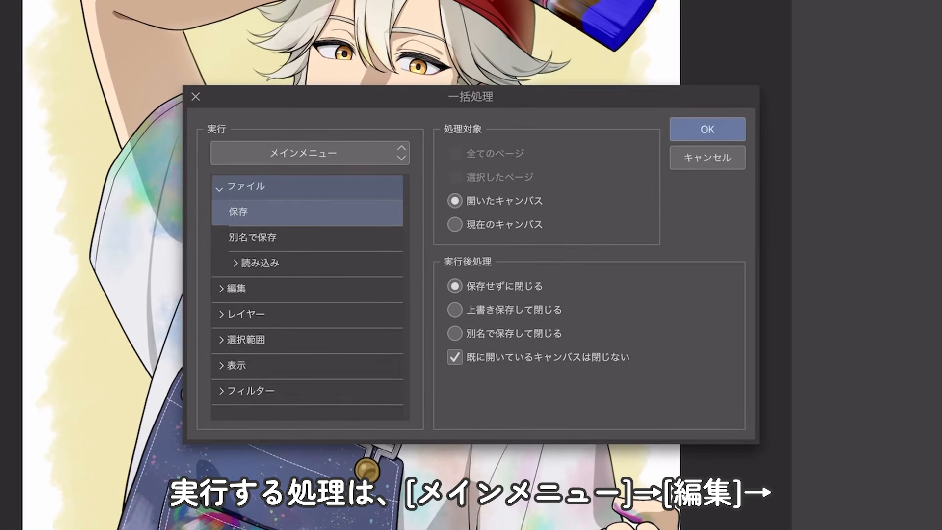
click(286, 234)
click(236, 212)
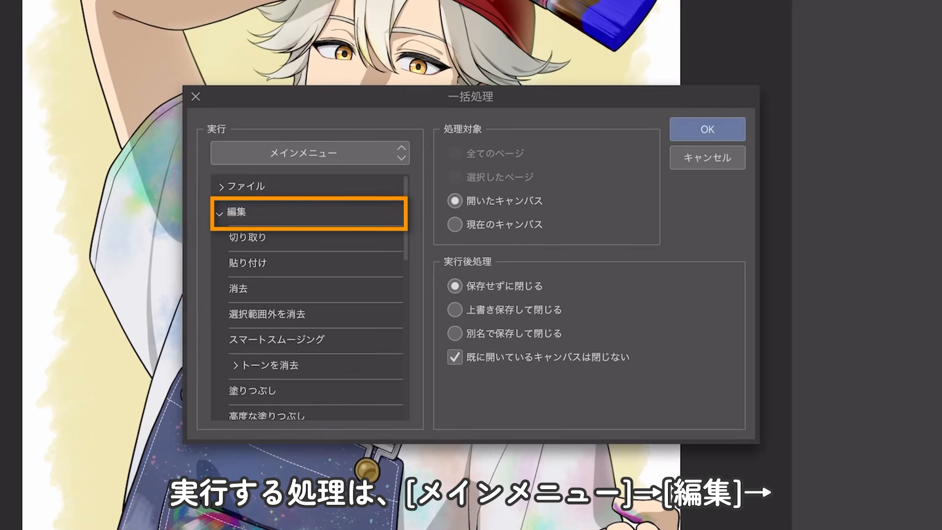
scroll(309, 255, down, 8)
click(286, 235)
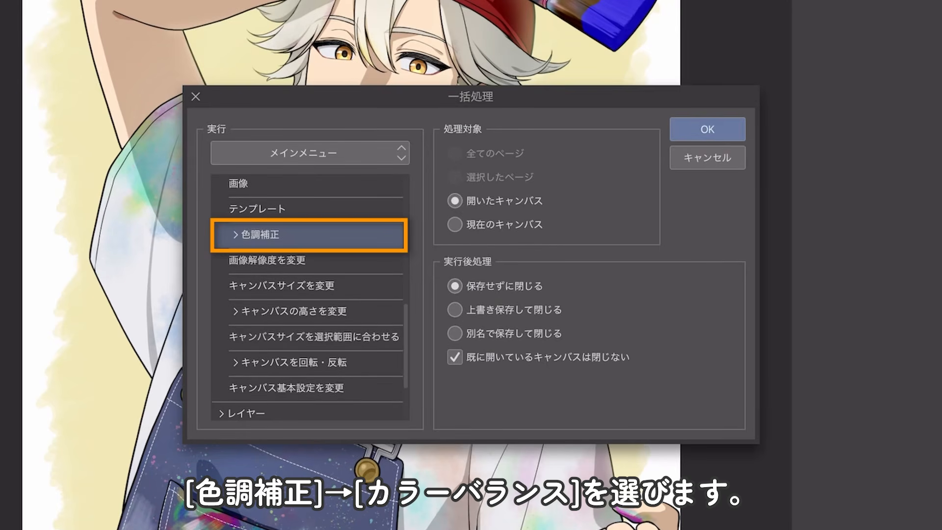
click(236, 235)
scroll(309, 297, down, 3)
click(287, 345)
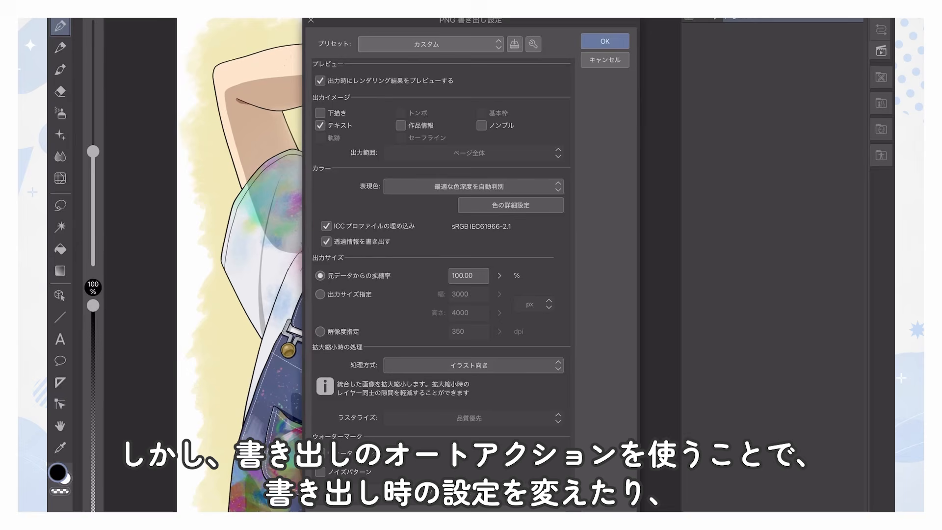
Step: Turn off ICC profile embedding and transparency output in the PNG export settings, and adjust the output scale
click(326, 226)
click(326, 242)
drag(500, 276, 501, 282)
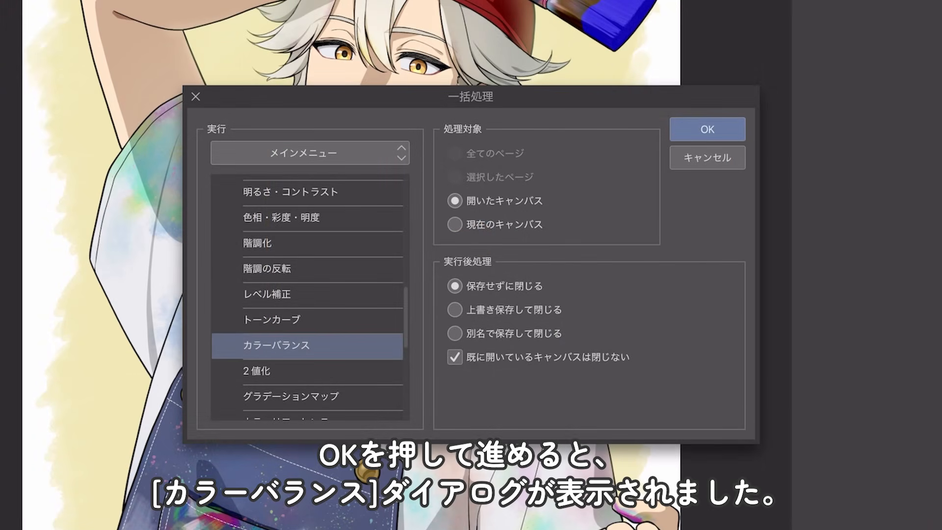
Step: Run the batch and adjust the colour balance towards cyan and blue, covering midtones, highlights and shadows
key(Return)
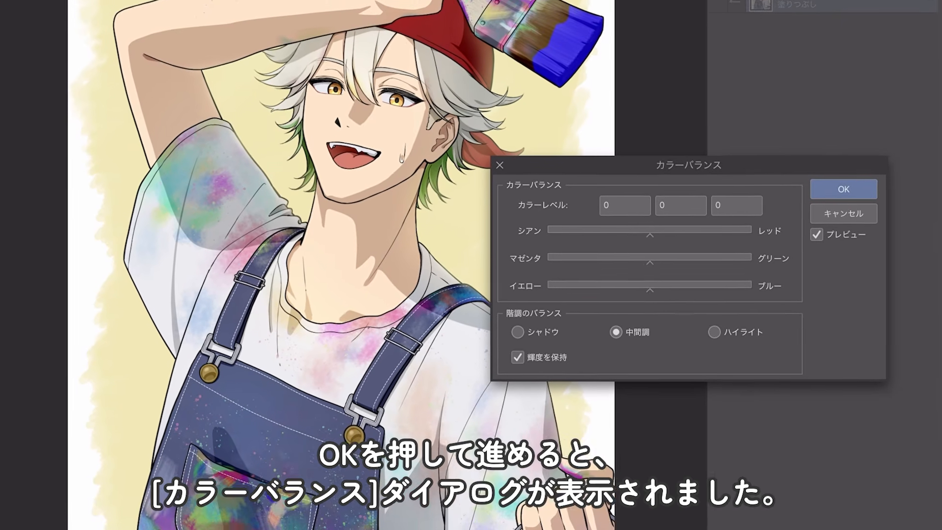
text(37)
drag(681, 289, 683, 289)
drag(645, 236, 637, 235)
click(709, 331)
drag(646, 289, 667, 289)
click(515, 331)
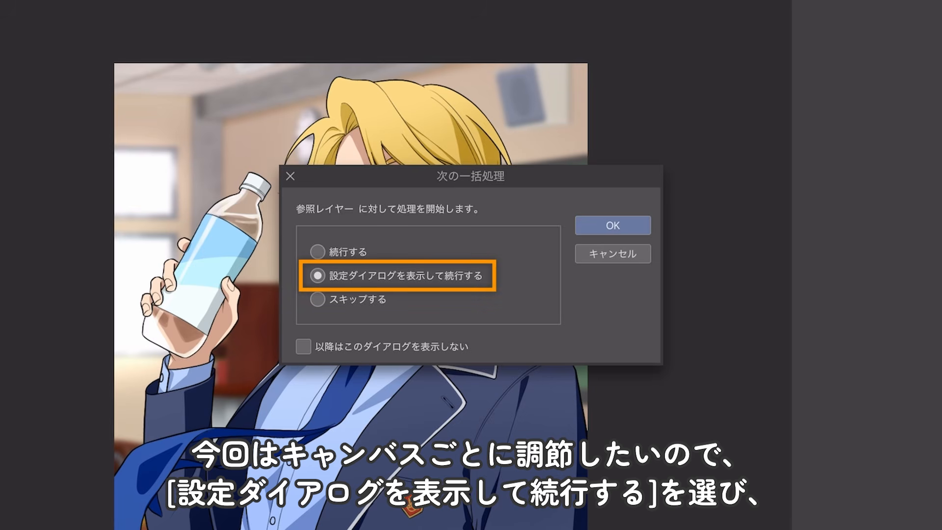
Step: Suppress further batch prompts and apply colour levels -23, 0, 17 in the midtones to the レイヤーマスク illustration
click(303, 347)
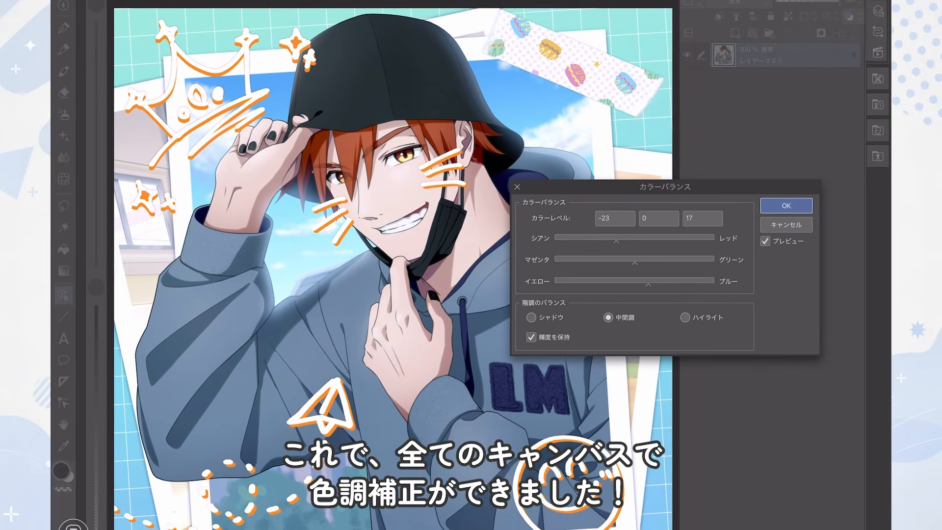
click(786, 206)
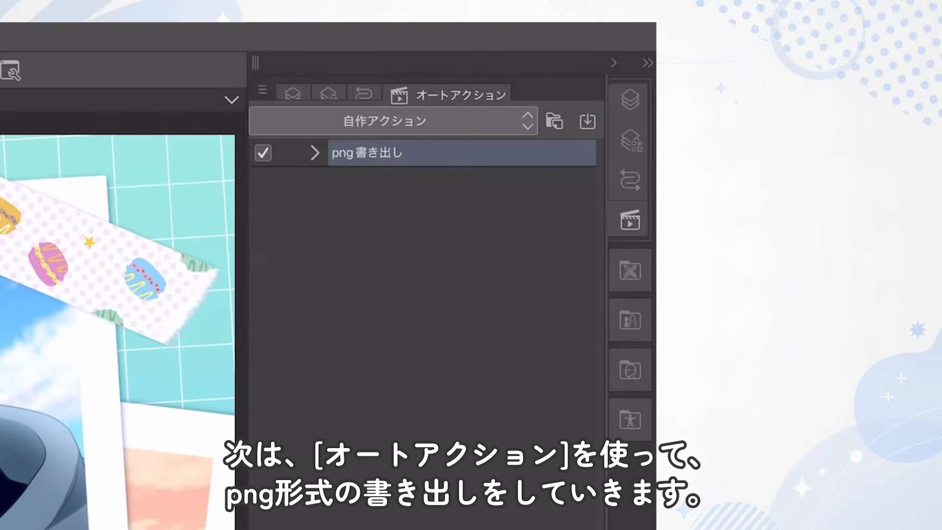
Step: Expand the png書き出し auto action to examine its recorded command
click(315, 153)
click(333, 179)
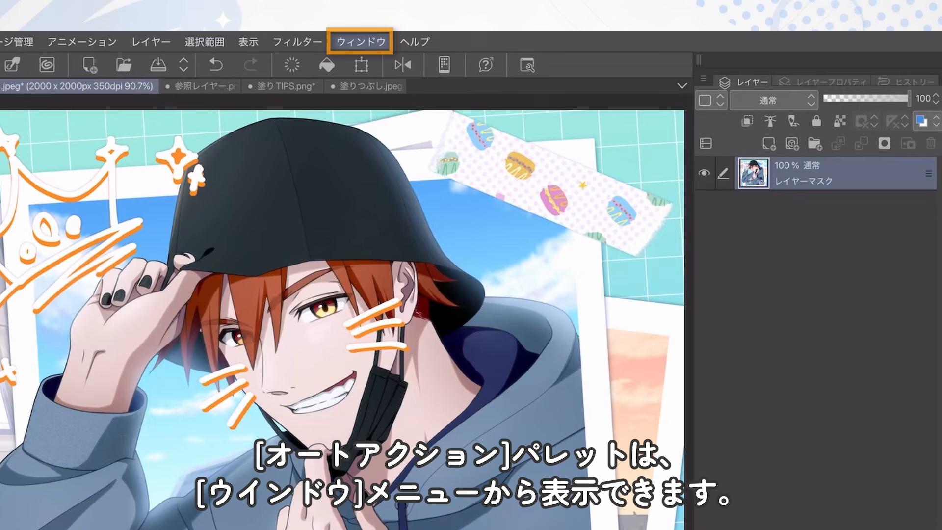
Step: Show the オートアクション palette and name the new action png書き出し
key(alt+w)
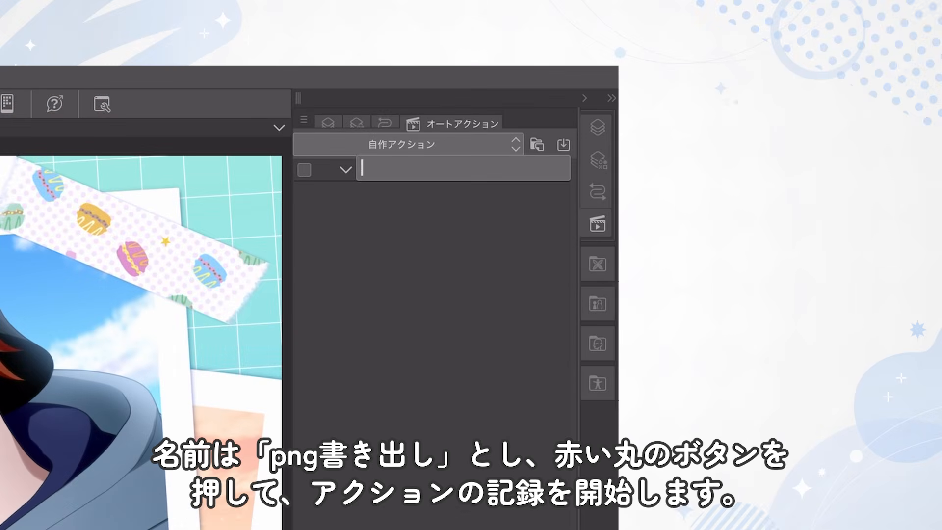
text(png書き出し)
key(Return)
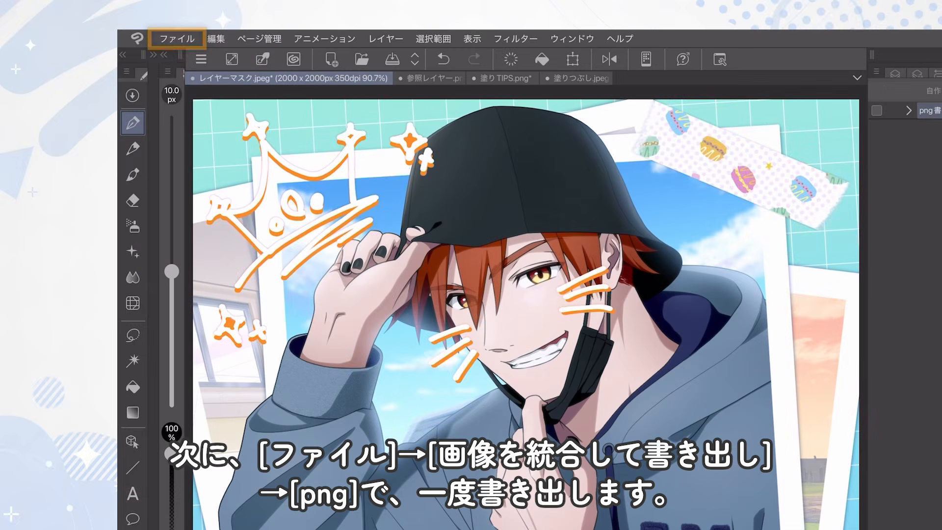
Step: Export the レイヤーマスク canvas as a single flattened PNG at 100% scale while the action records
click(245, 246)
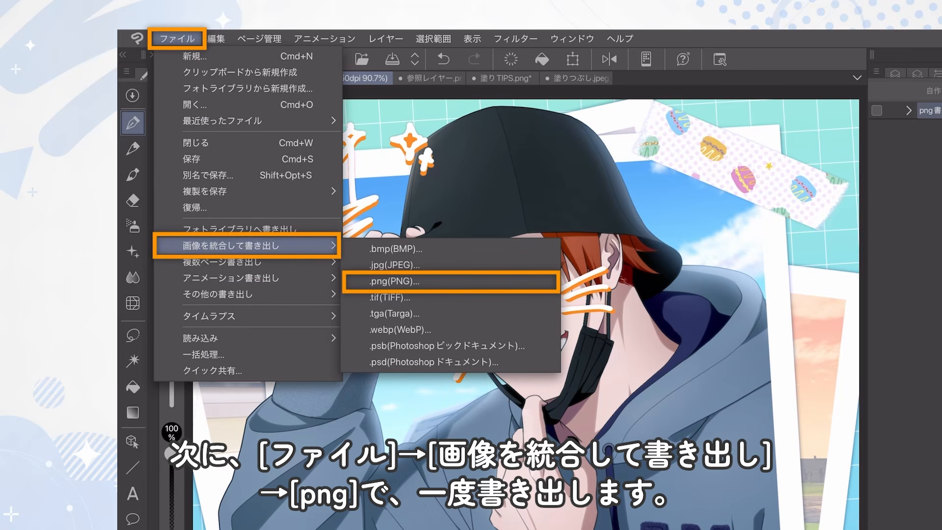
click(421, 281)
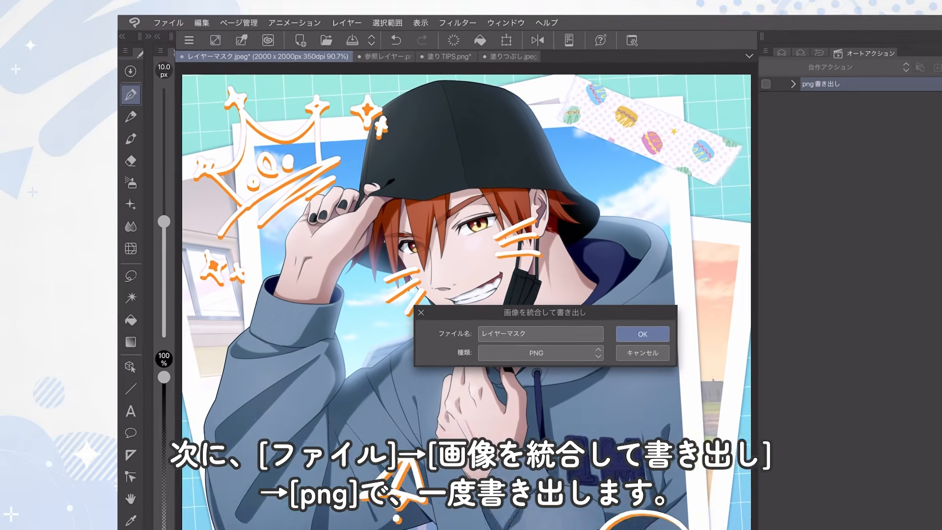
key(Return)
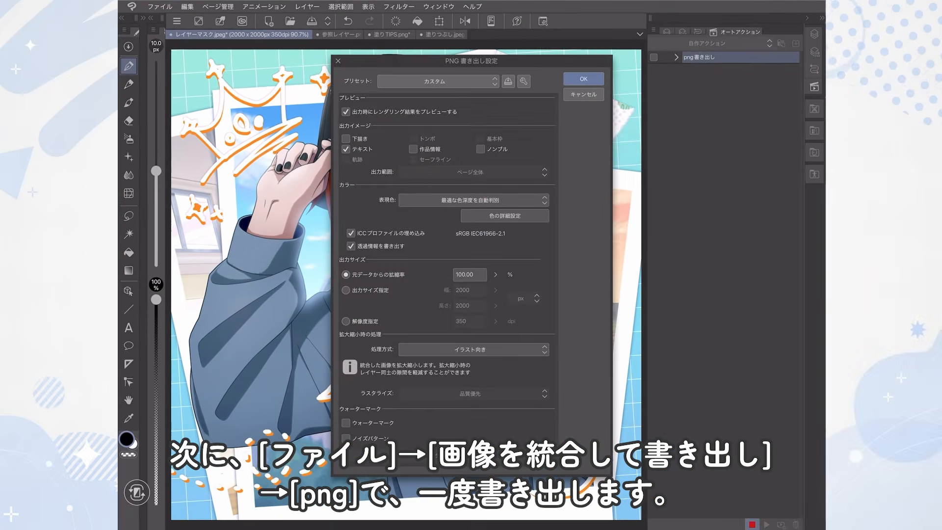
click(583, 78)
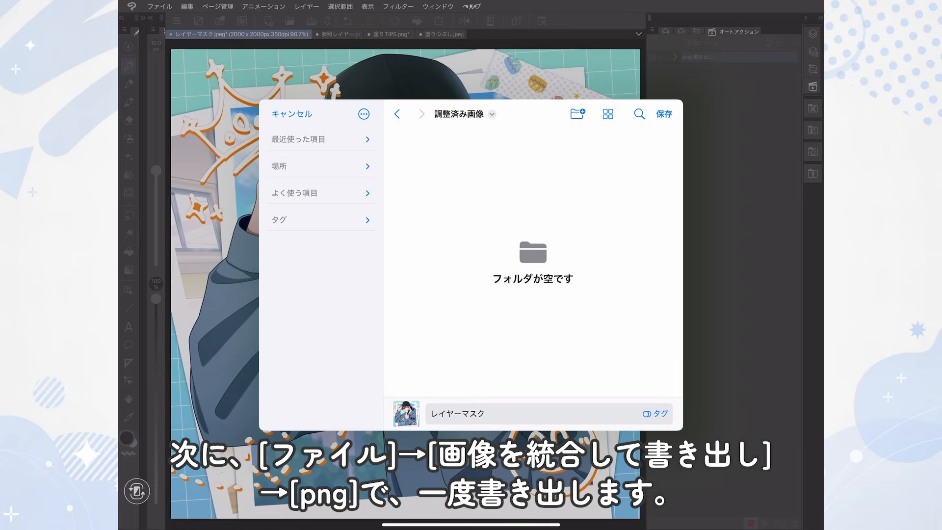
click(664, 113)
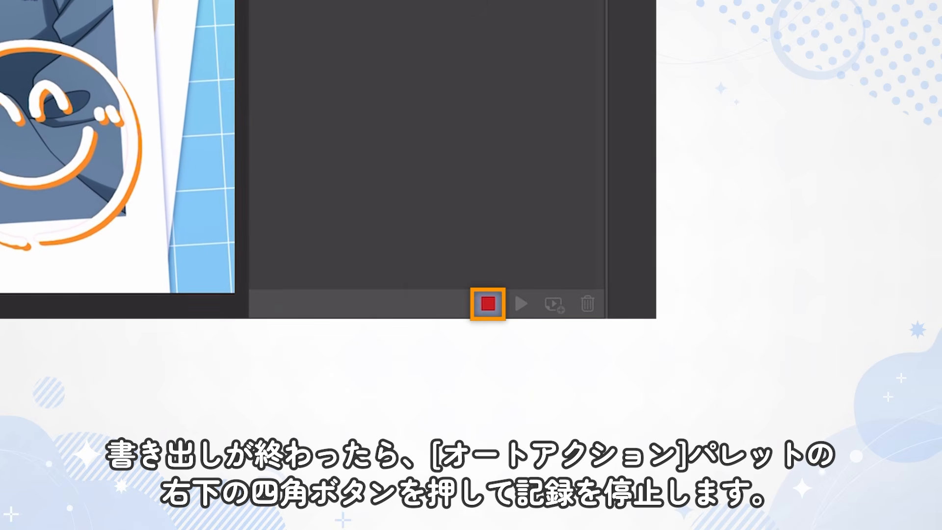
Step: Stop recording the auto action and expand png書き出し to check its recorded command
click(487, 304)
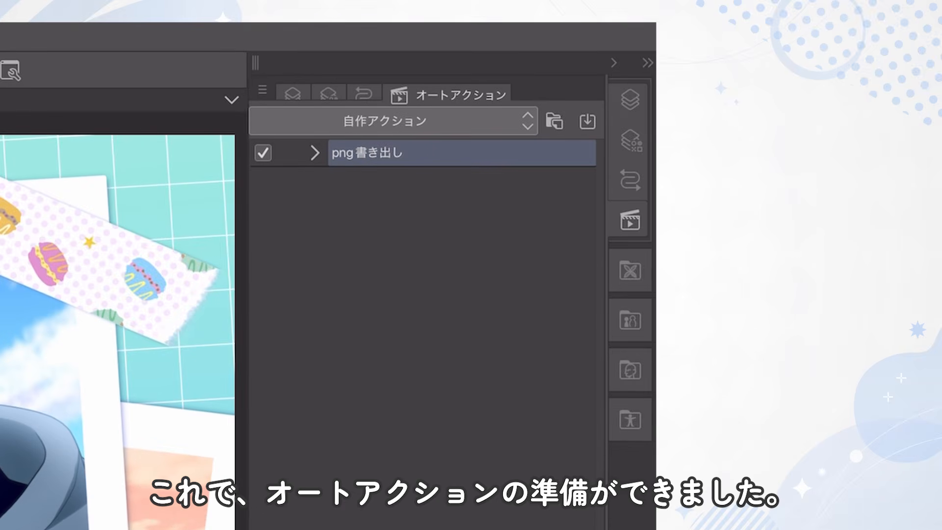
click(315, 153)
click(333, 180)
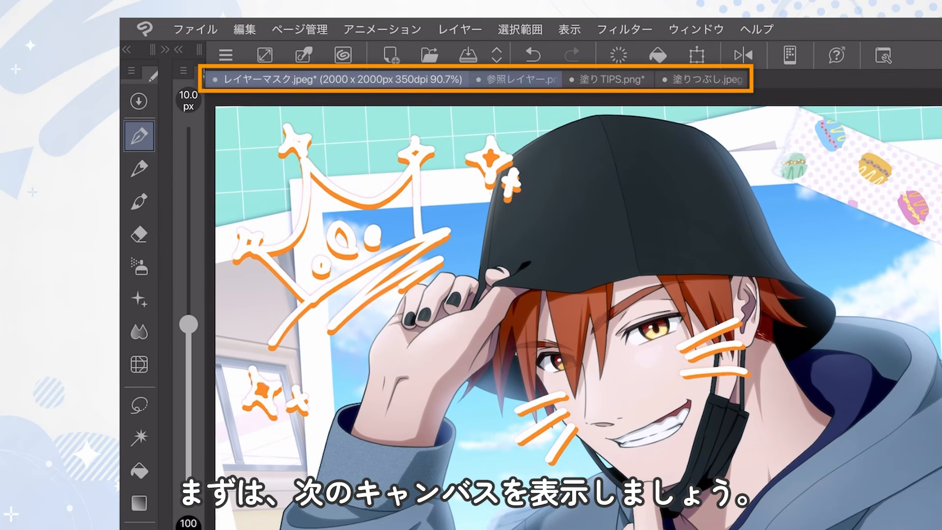
Step: Switch to the 参照レイヤー canvas and batch process all open canvases with the png書き出し auto action, closing without saving but keeping already open canvases
click(516, 79)
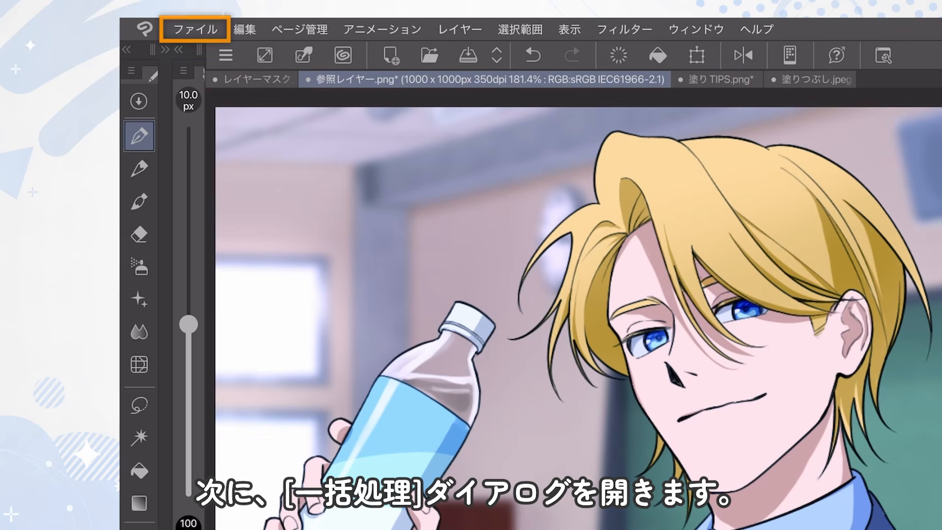
click(195, 29)
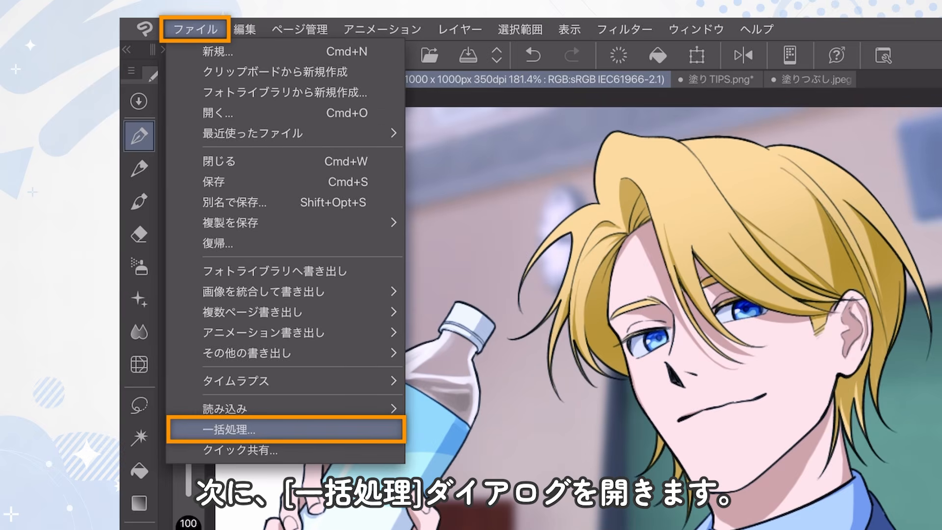
click(231, 429)
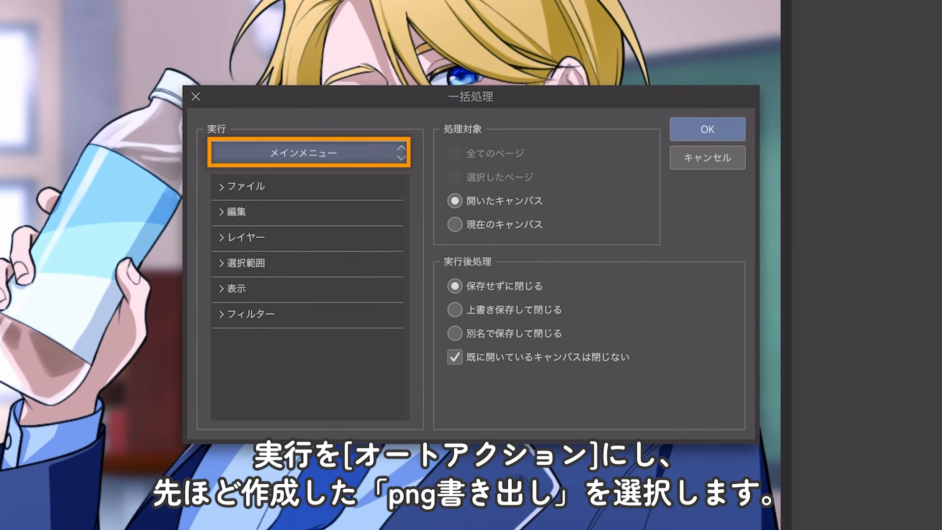
click(392, 220)
click(310, 195)
click(307, 238)
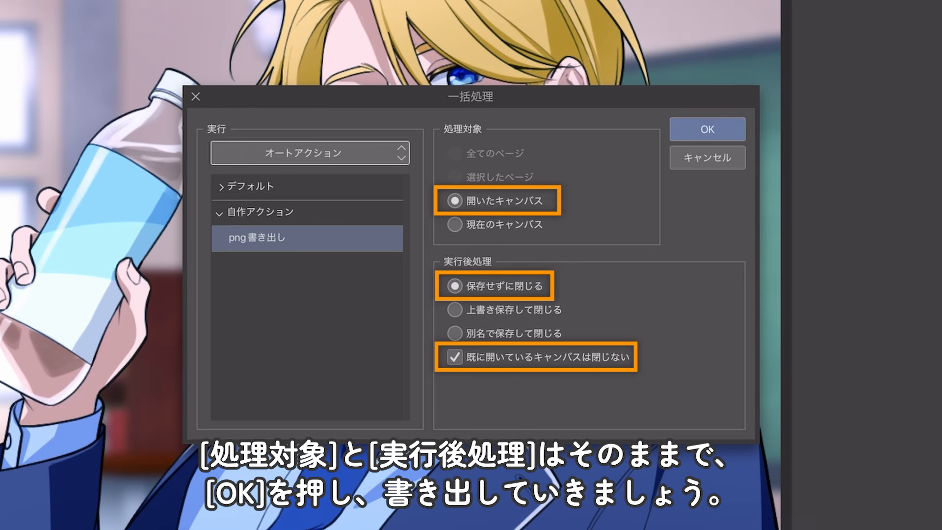
click(707, 129)
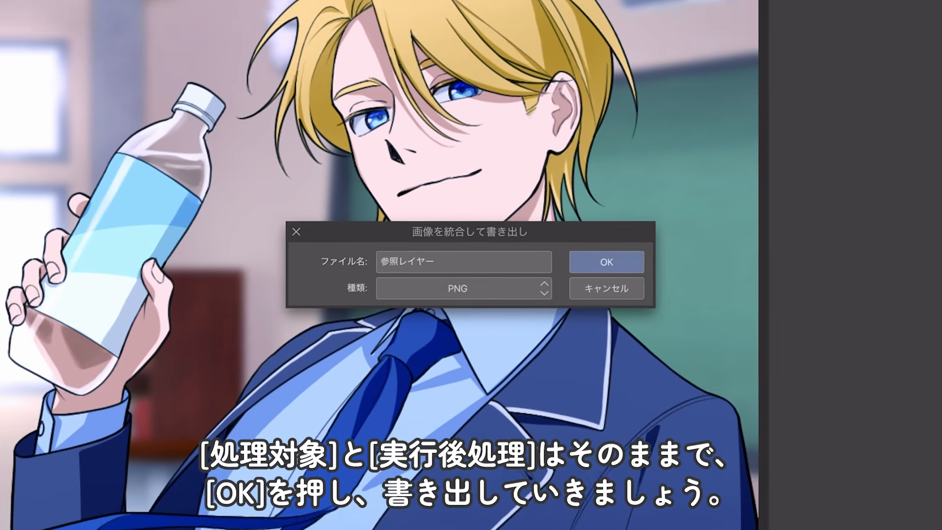
Step: Export the 参照レイヤー canvas as PNG under its existing name into the 調整済み画像 folder
click(609, 262)
click(606, 39)
click(620, 158)
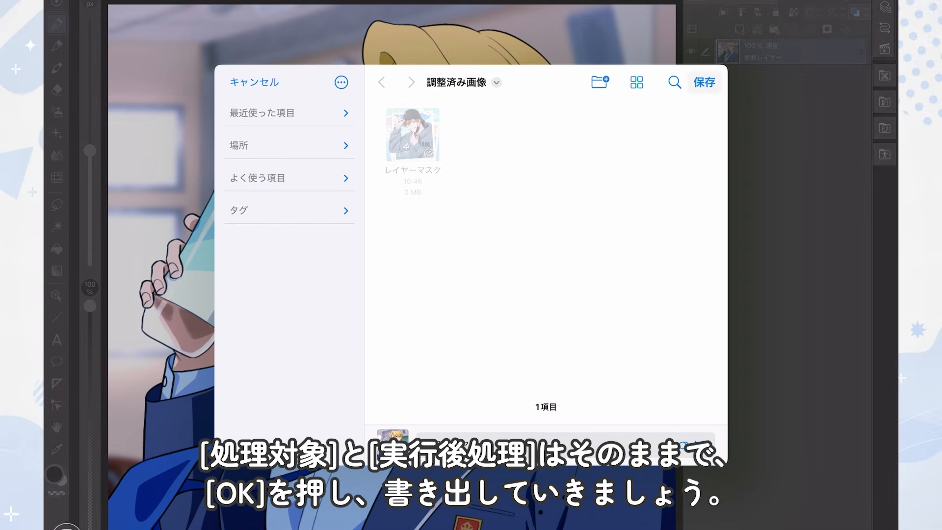
click(705, 116)
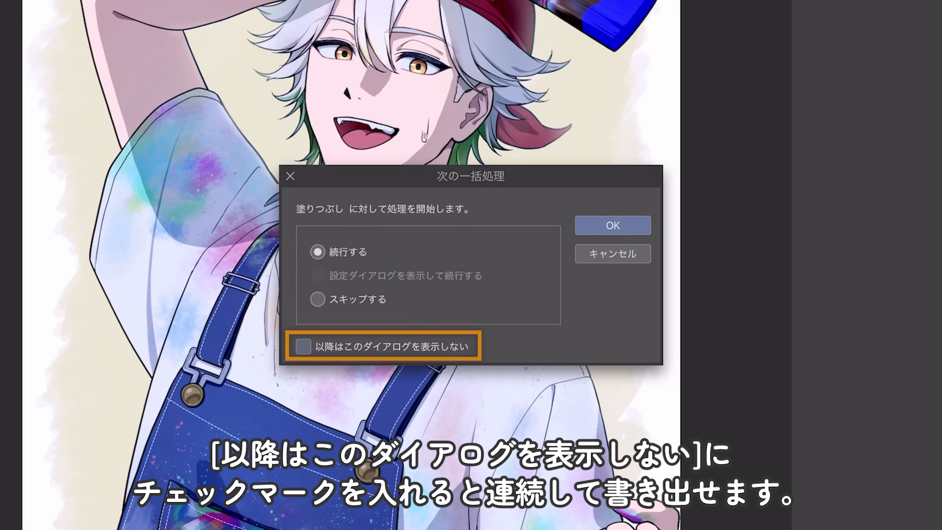
Step: Suppress further batch prompts and export the 塗りつぶし canvas as PNG at 100% scale
click(613, 225)
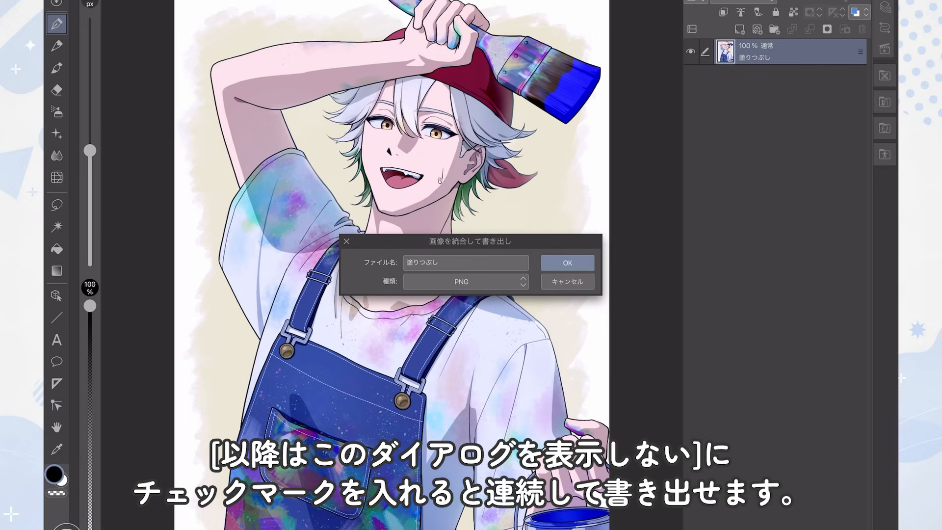
click(568, 263)
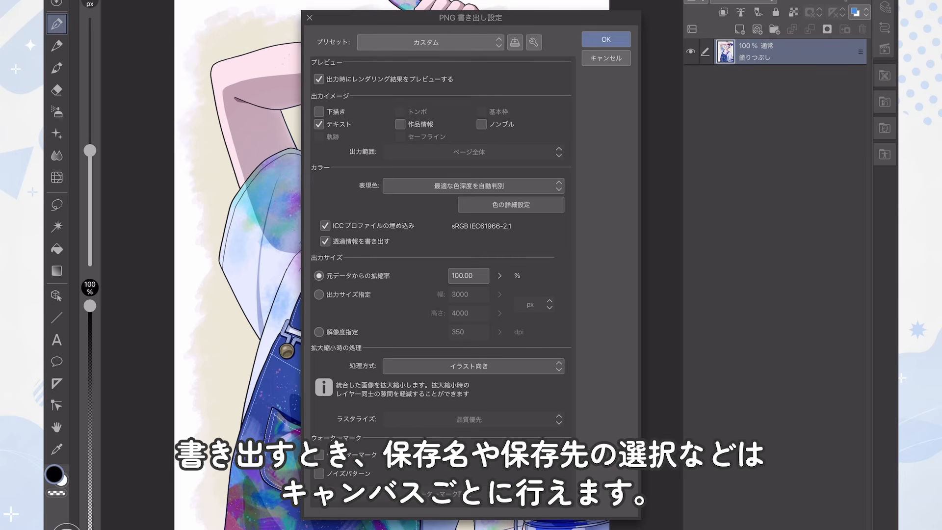
click(606, 40)
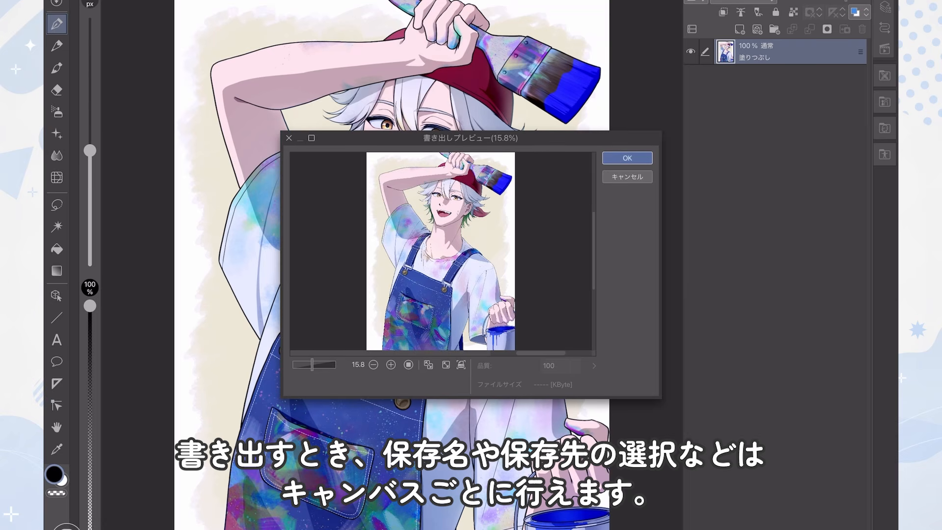
click(627, 158)
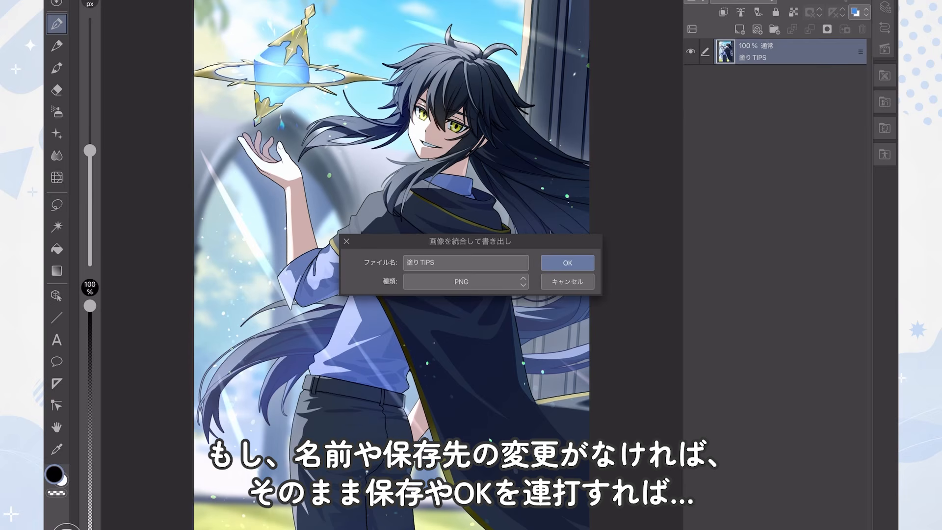
Step: Export the 塗りTIPS canvas as PNG, then switch to the Files app and open the 調整済み画像 folder to check the exports
click(568, 263)
click(606, 39)
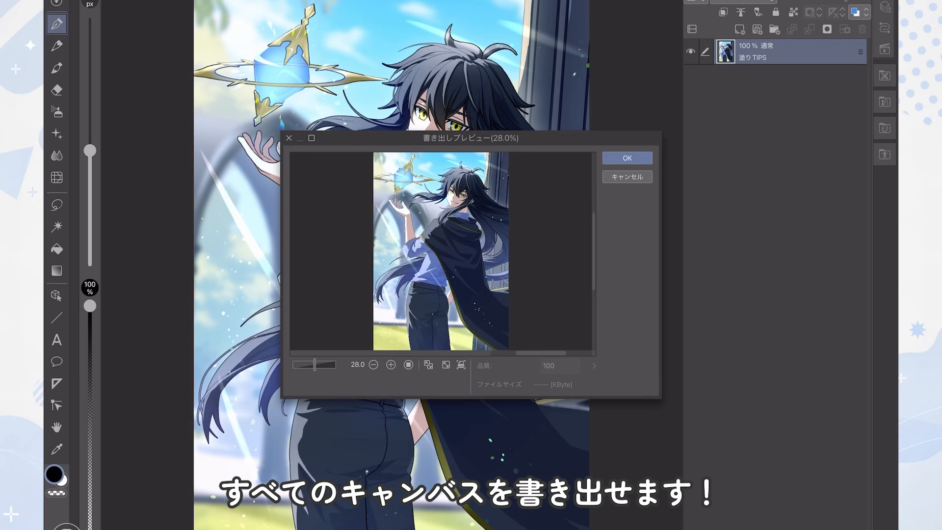
click(627, 158)
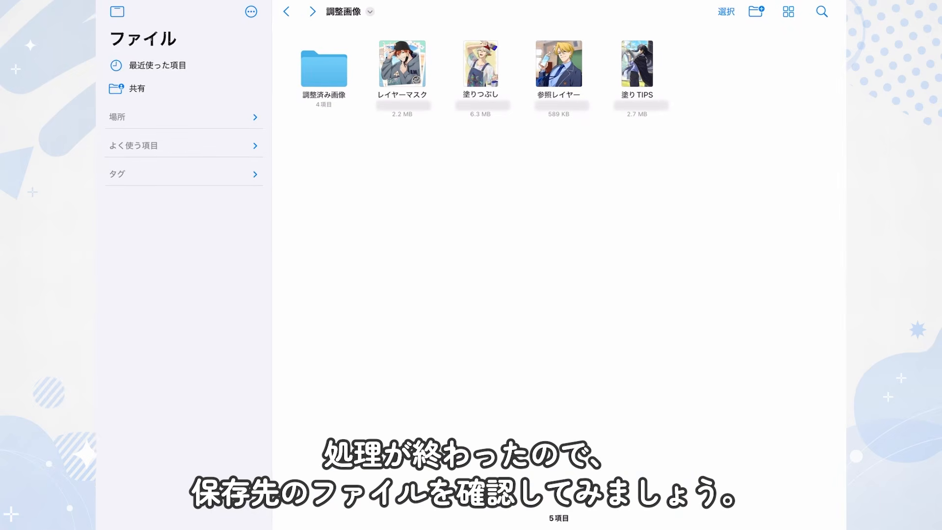
click(324, 69)
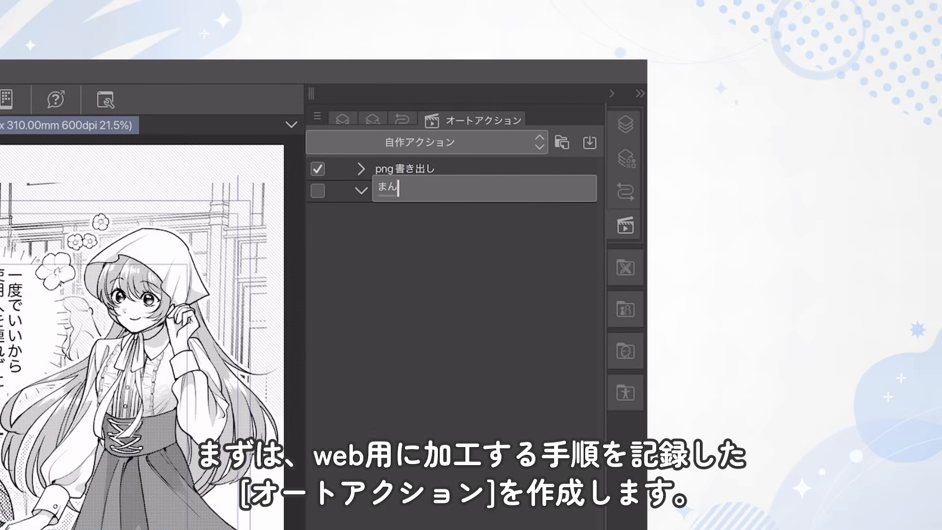
Step: Name the new auto action 漫画web用加工 and start recording it
text(webよ)
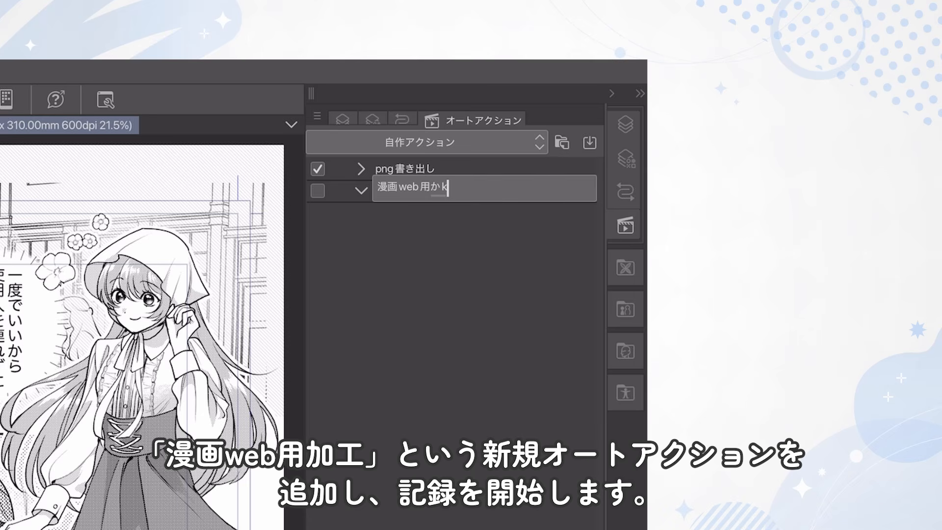
text(加工)
key(Return)
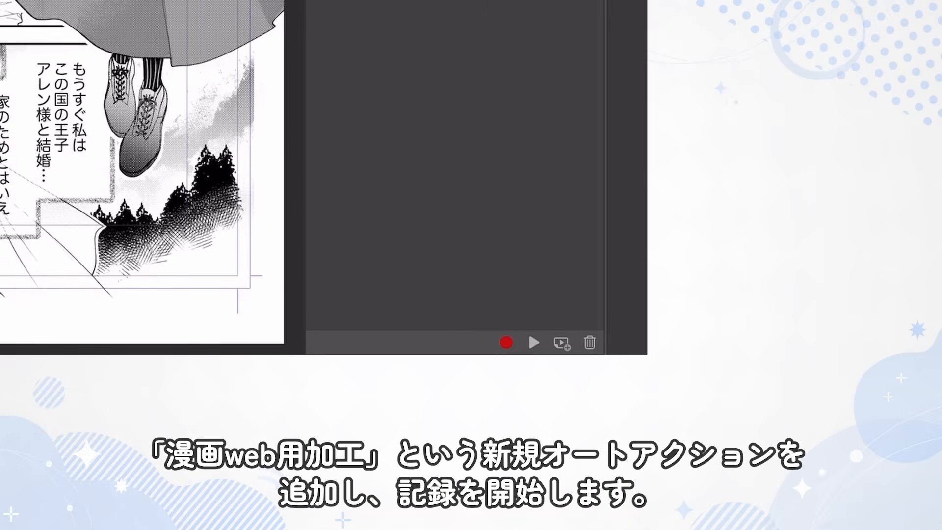
click(506, 343)
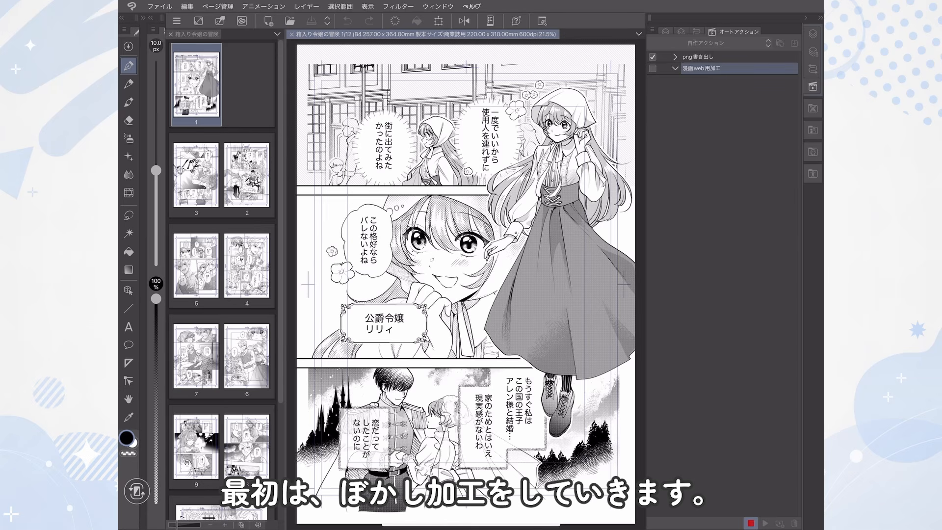
Step: Flatten all layers of the first manga page into one with 画像を統合
click(814, 34)
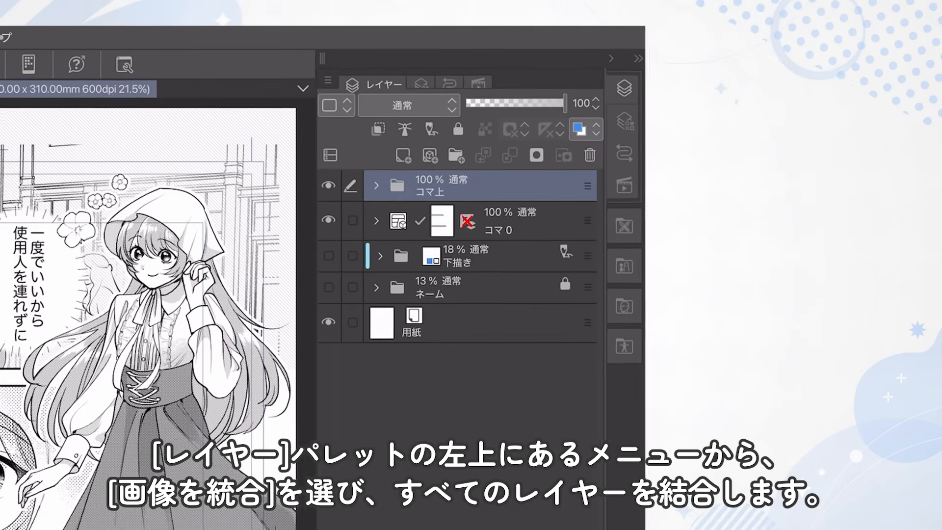
click(311, 84)
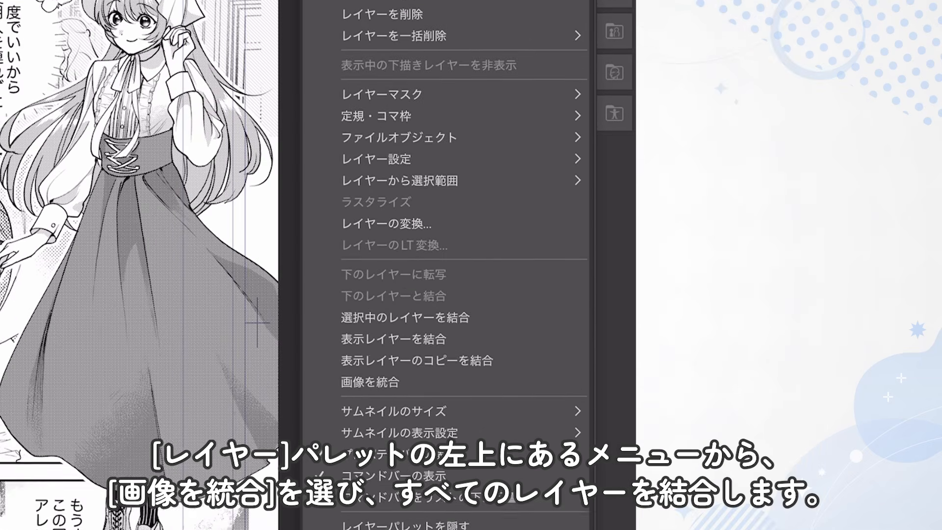
click(370, 285)
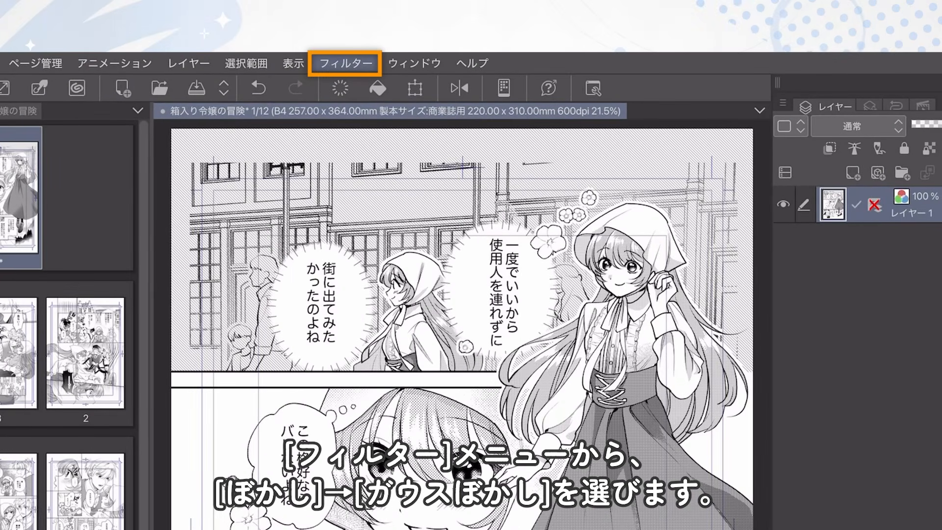
Step: Apply a Gaussian blur with a range of 6.00 to the flattened manga page
click(396, 9)
click(400, 130)
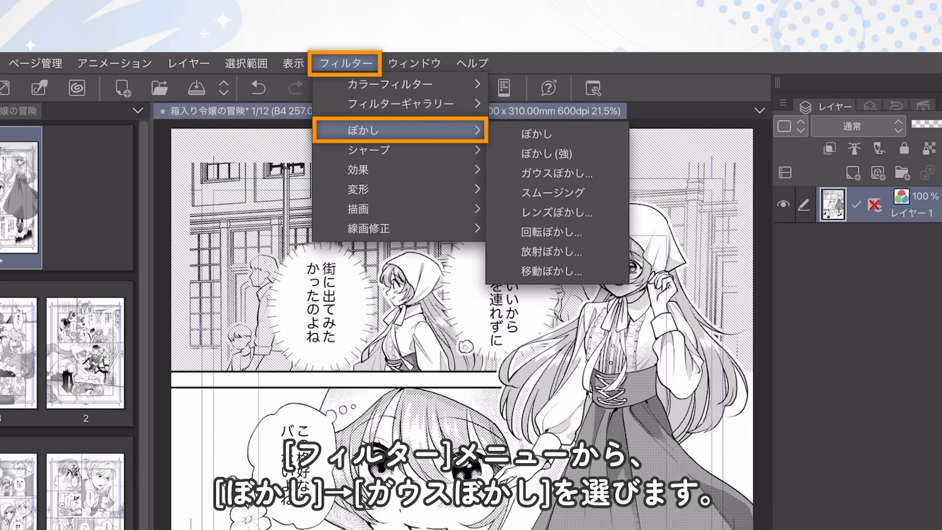
click(557, 173)
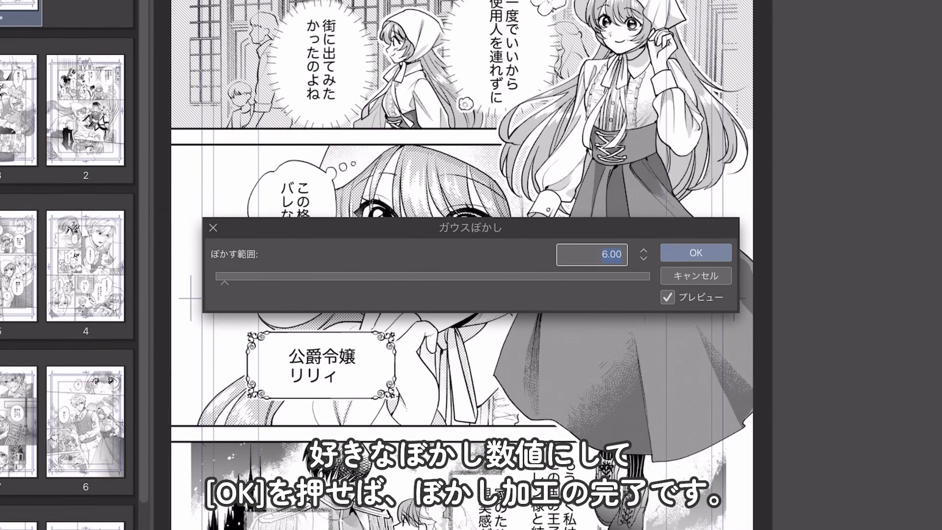
key(Return)
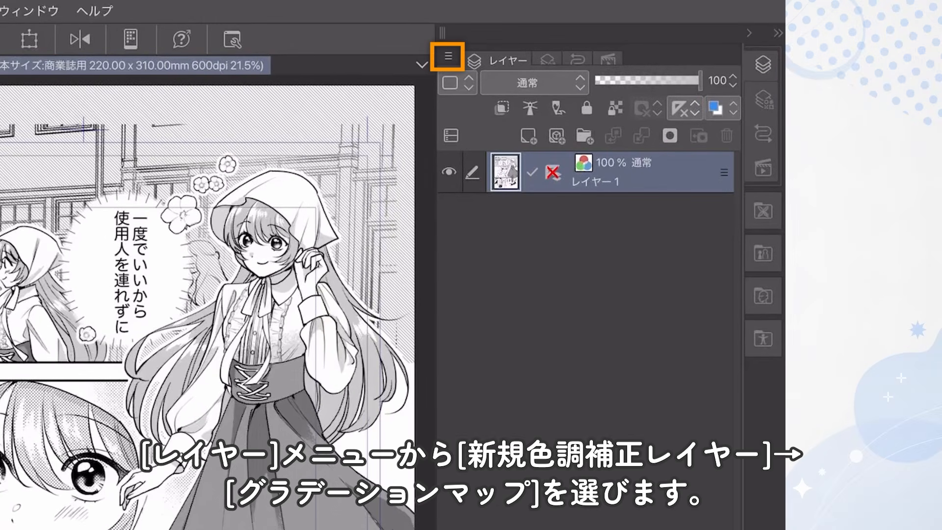
Step: Add a gradient map correction layer above the page using the くすんだ陰影〈赤〉 gradient
click(448, 56)
click(589, 124)
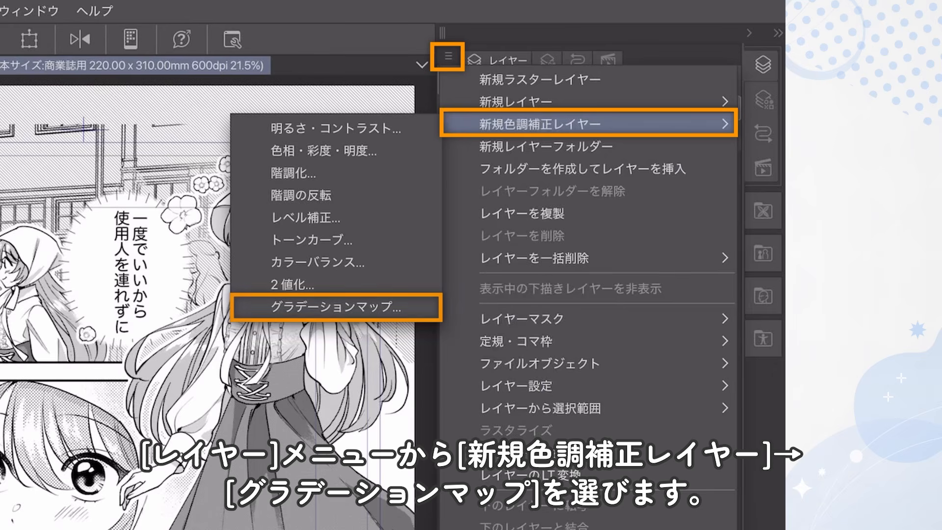
click(336, 307)
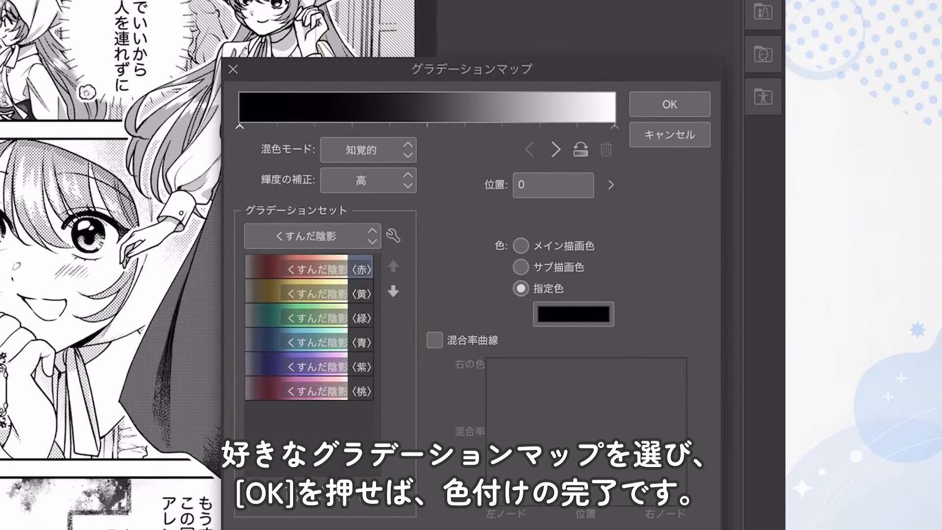
double_click(309, 267)
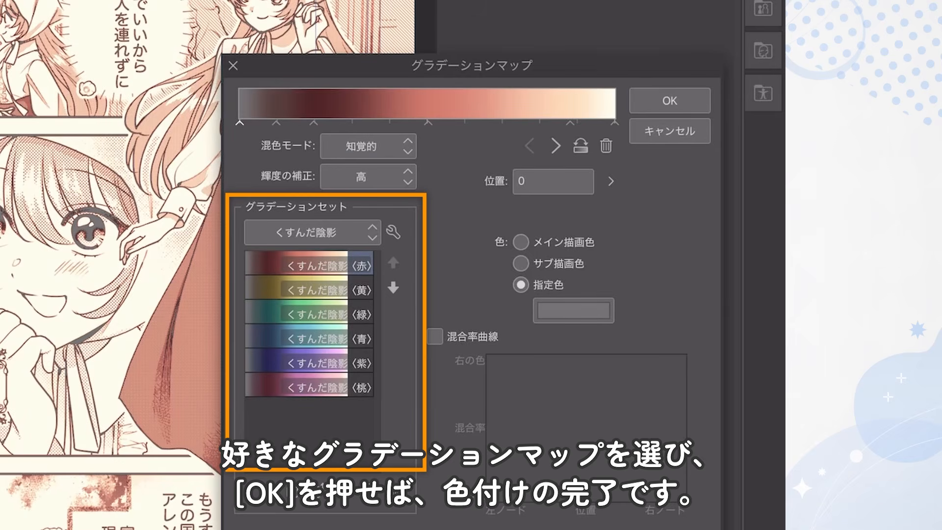
click(670, 101)
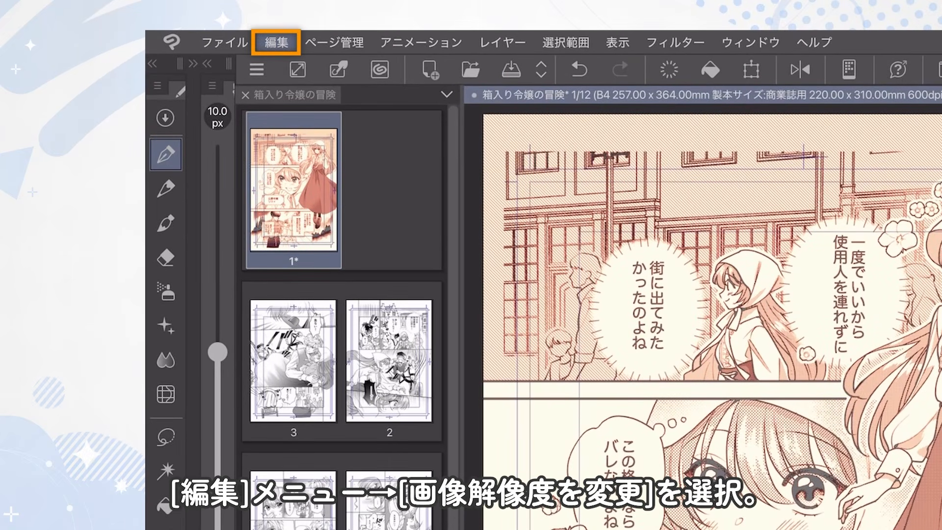
Step: Change the image resolution of the first manga page to 72 dpi with 画像解像度を変更
click(276, 43)
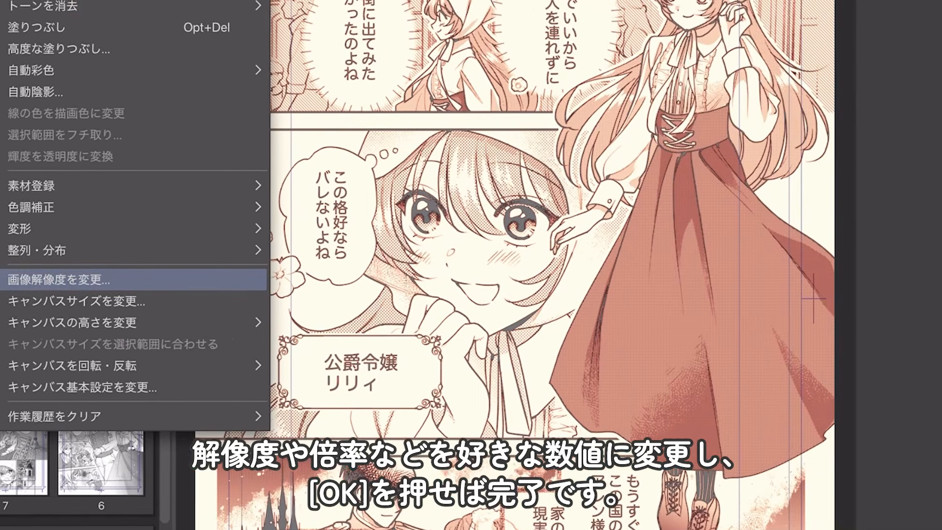
click(348, 269)
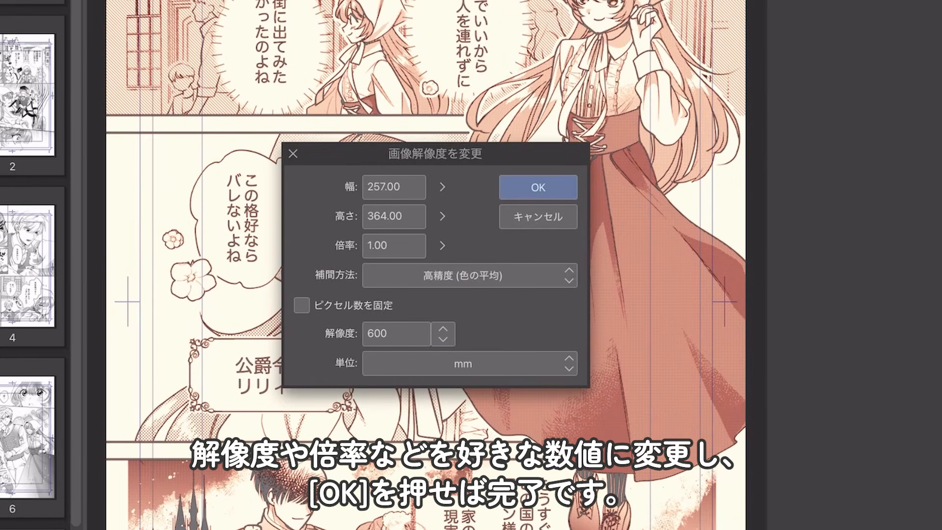
click(443, 334)
click(452, 357)
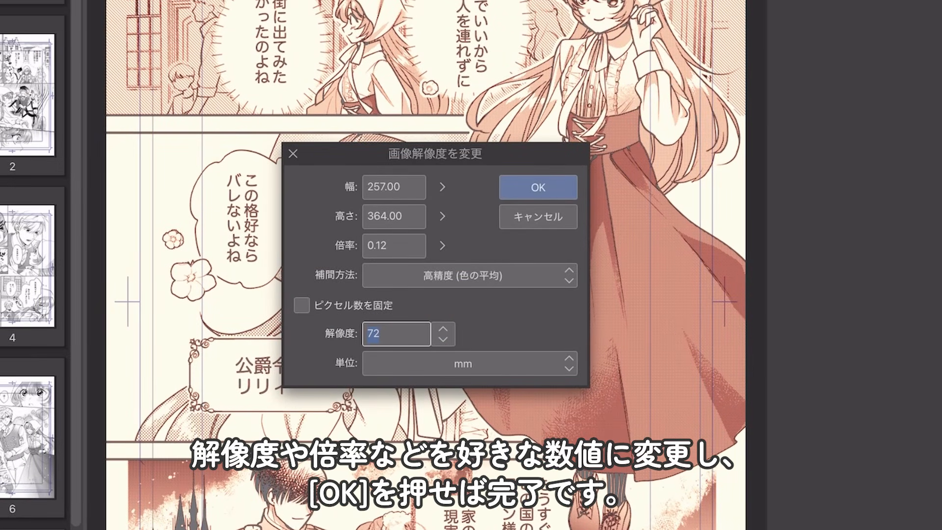
click(539, 188)
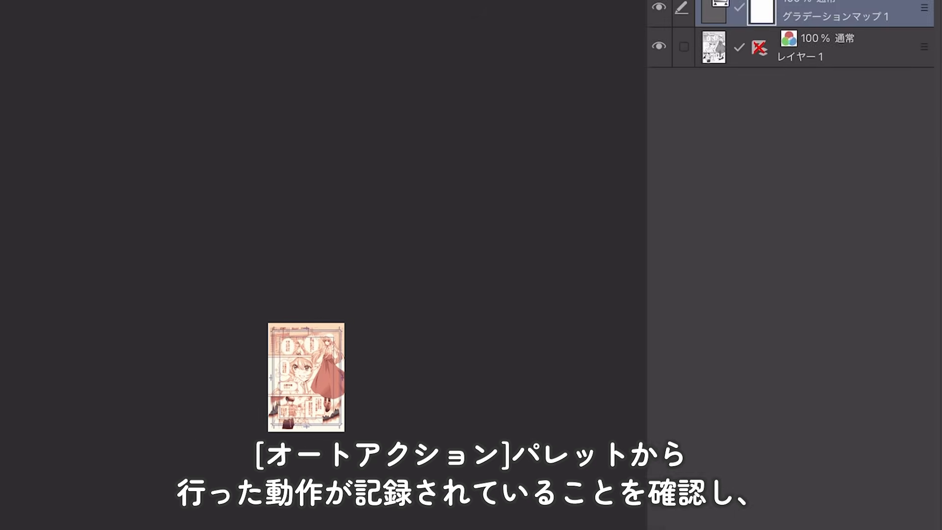
Step: Check the operations recorded in the 漫画web用加工 auto action and stop recording
click(749, 137)
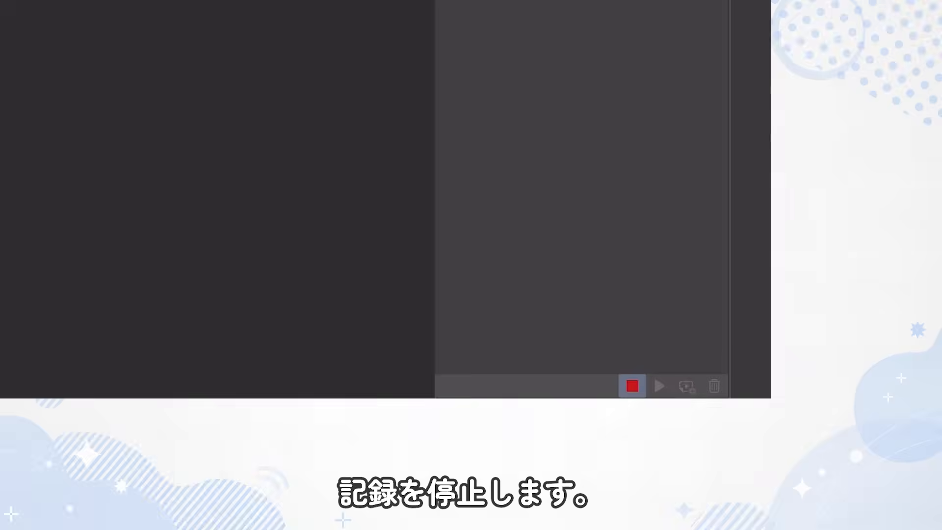
click(632, 334)
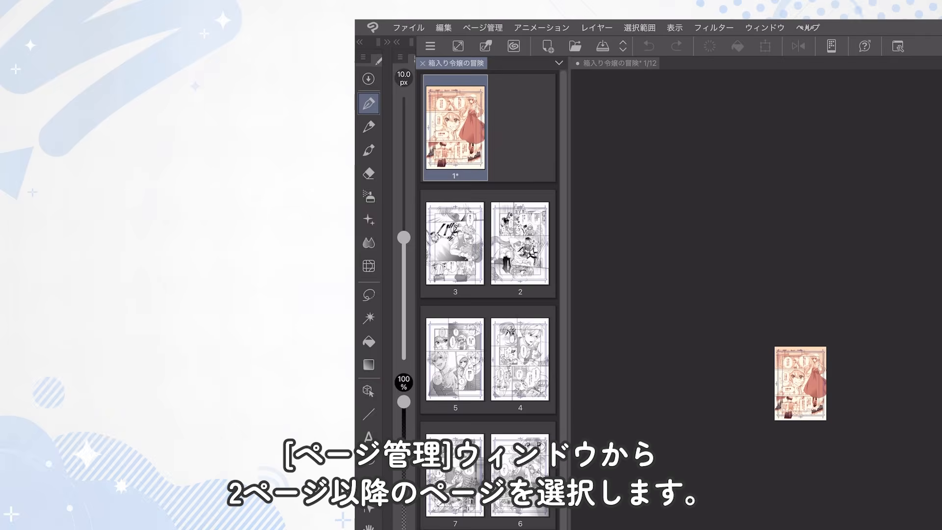
Step: Select all the manga pages from page 2 onward in the page manager
click(521, 248)
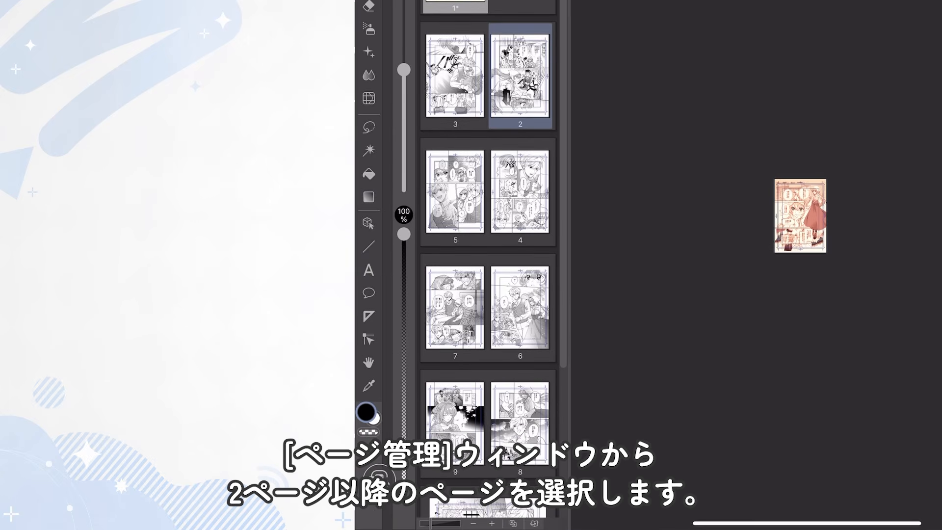
scroll(488, 294, down, 5)
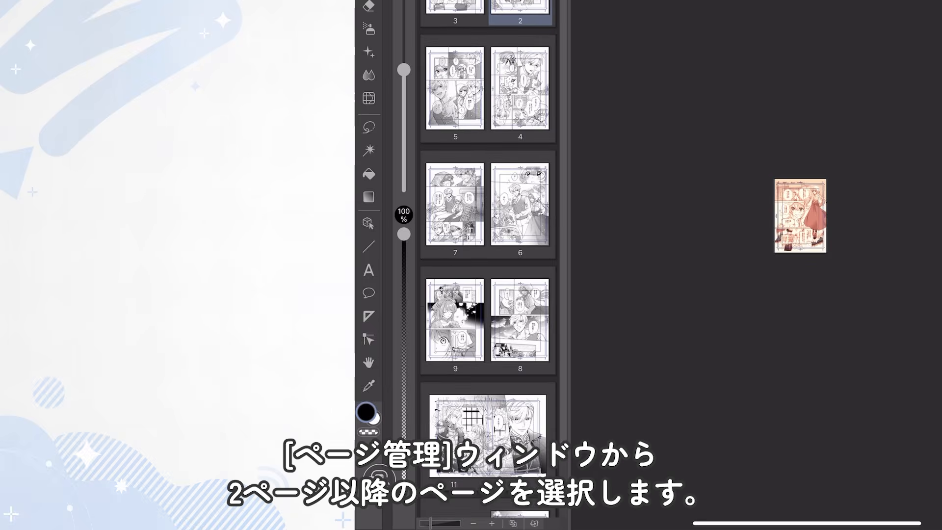
shift+click(520, 457)
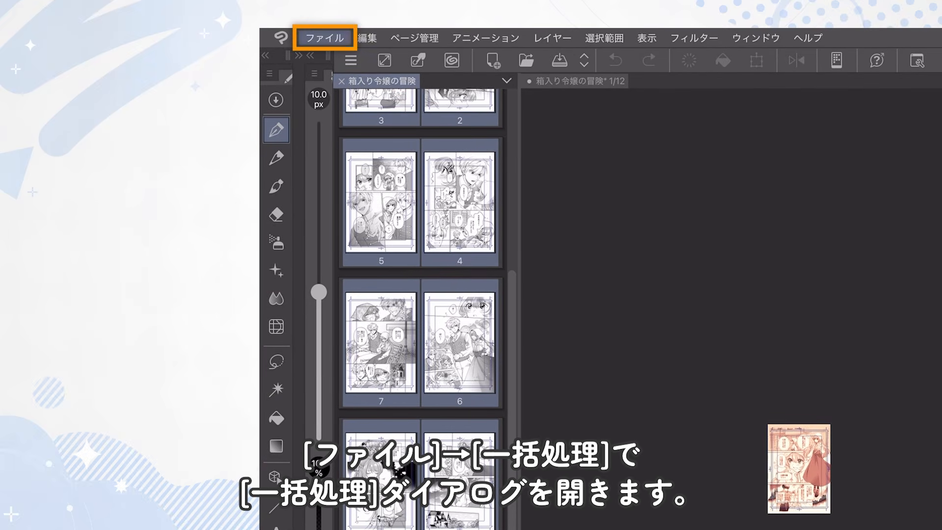
Step: Batch process the selected pages with the 漫画web用加工 auto action, using 選択したページ and 上書き保存して閉じる
click(325, 38)
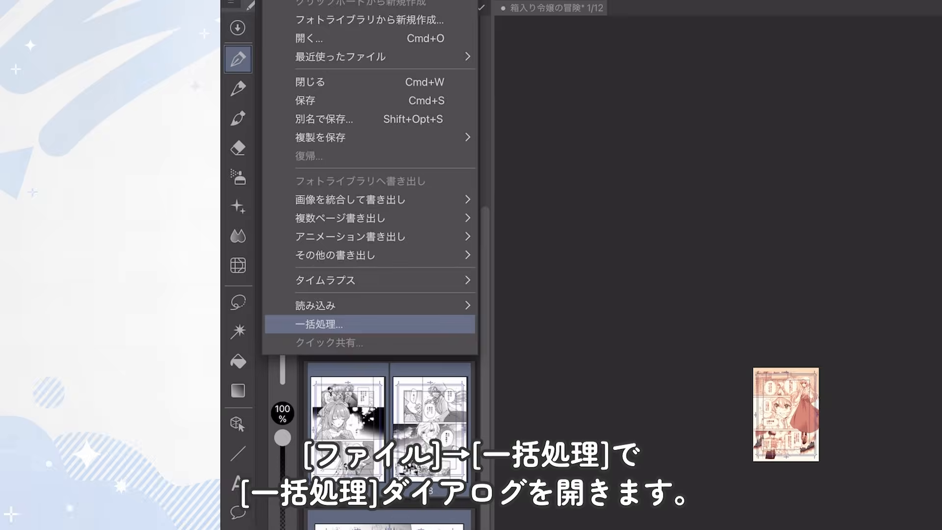
click(353, 383)
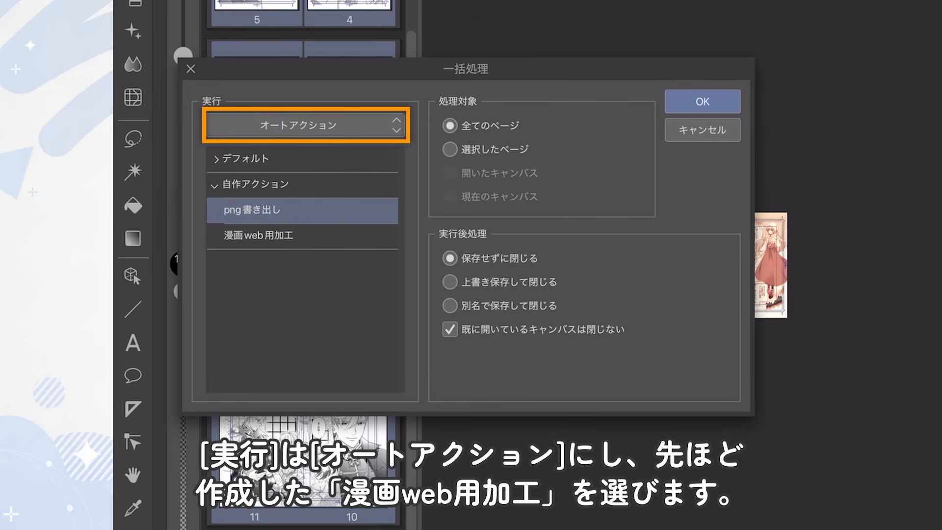
click(302, 235)
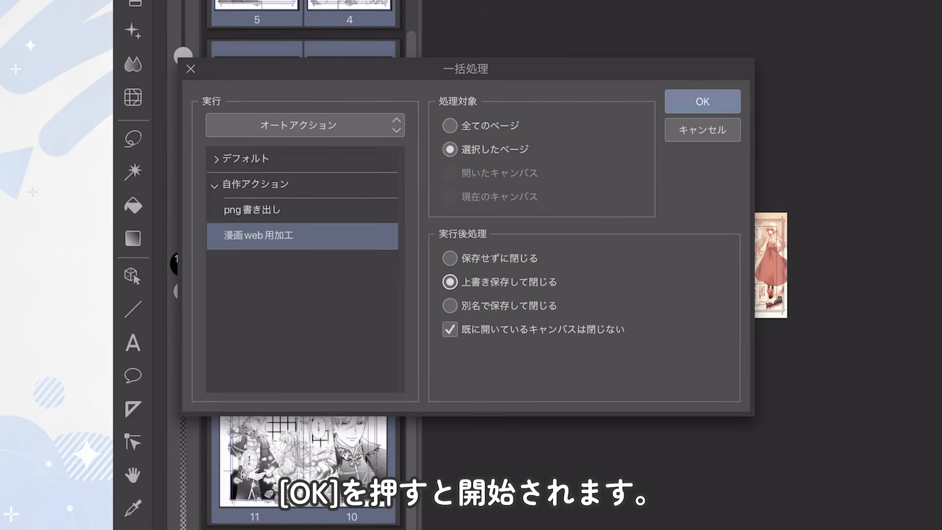
click(703, 101)
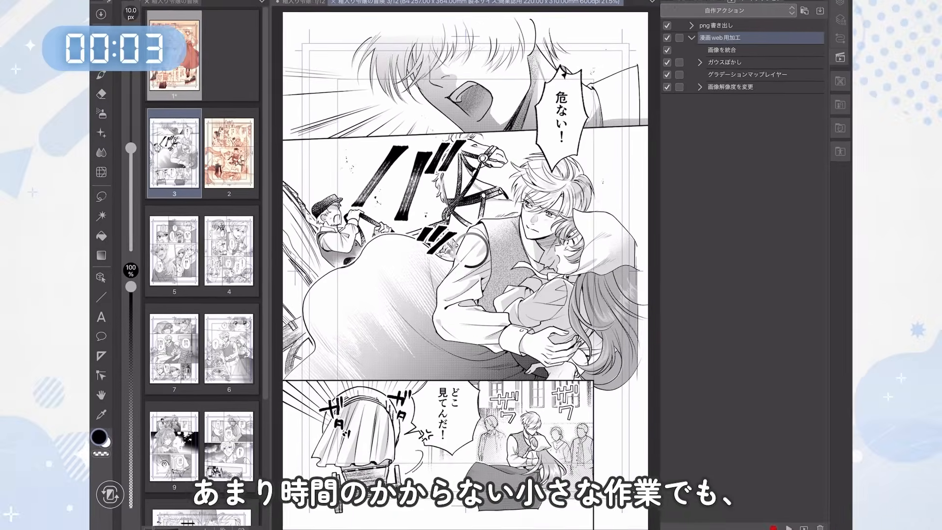
click(789, 528)
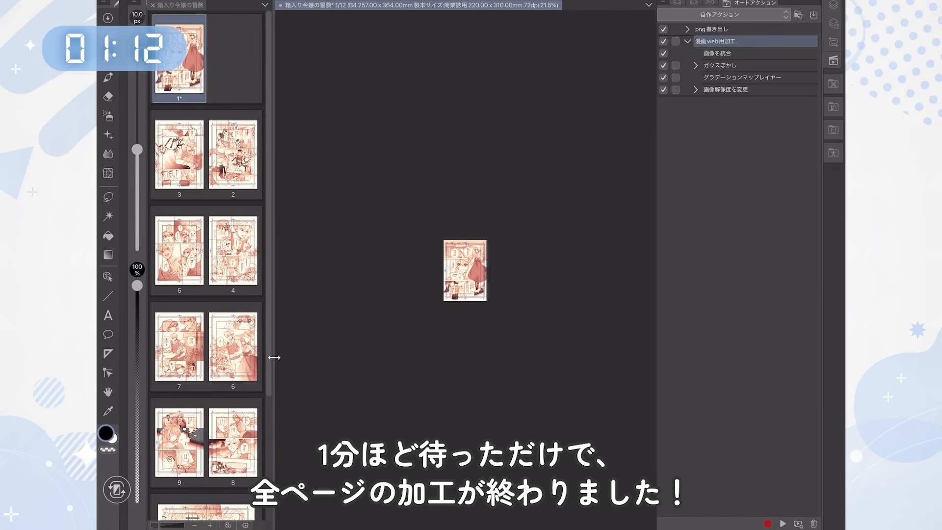
Step: Widen the page manager so the processed page spreads are laid out in two columns
drag(274, 358, 427, 352)
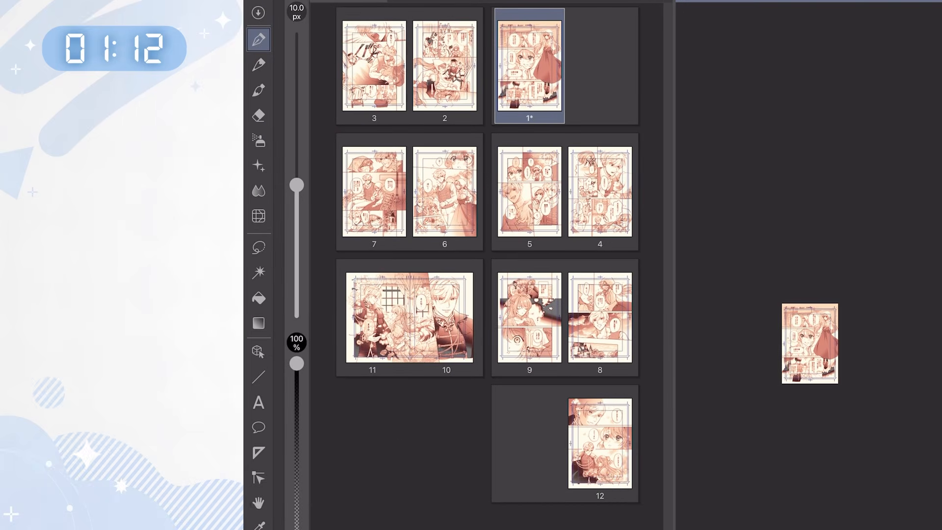